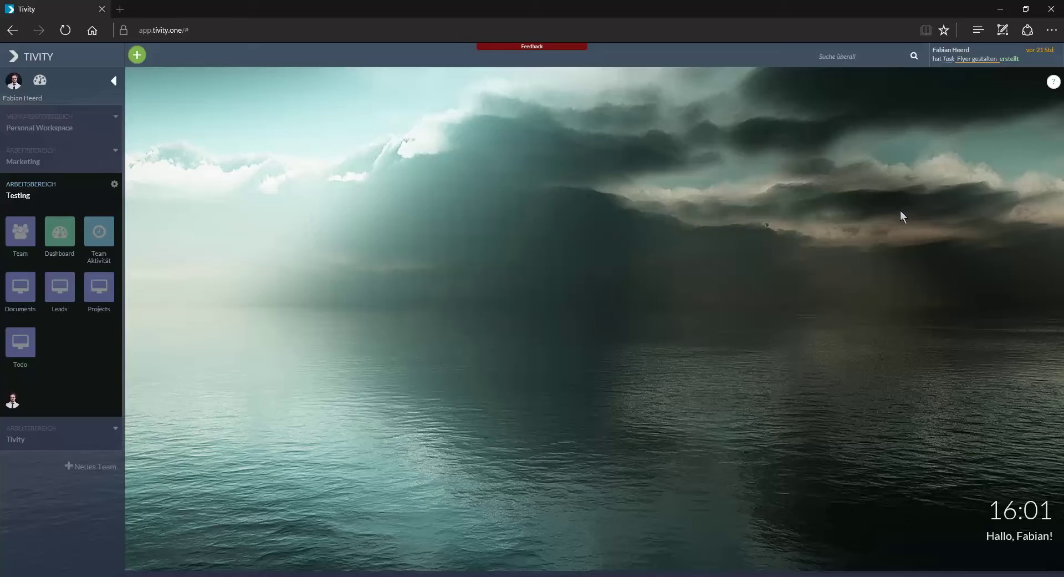
Step: Start the introduction tour and go through its opening explanations of the platform's layout up to the basic actions part
left_click(1054, 82)
left_click(1031, 113)
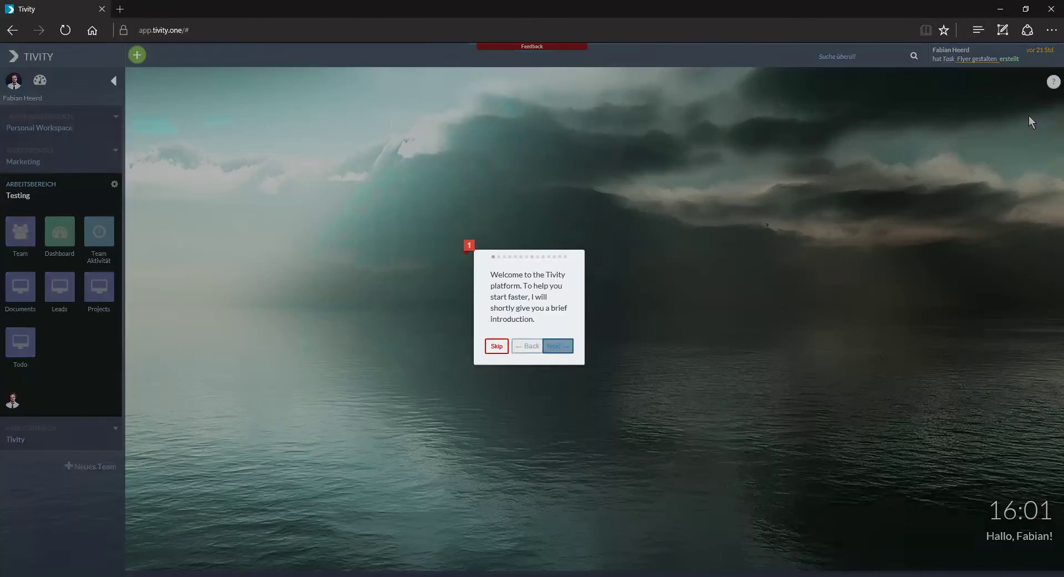
left_click(565, 350)
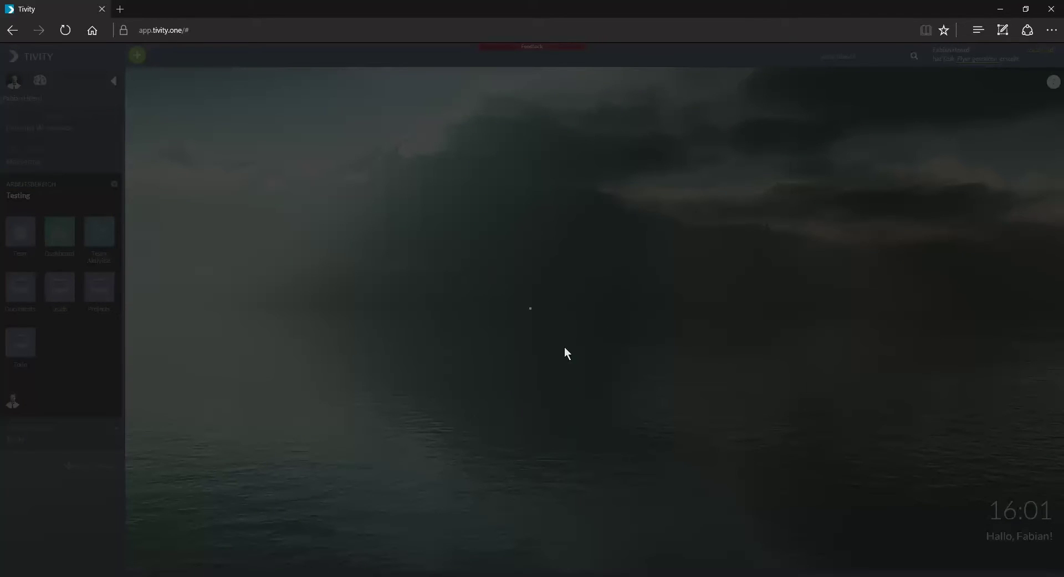
left_click(562, 336)
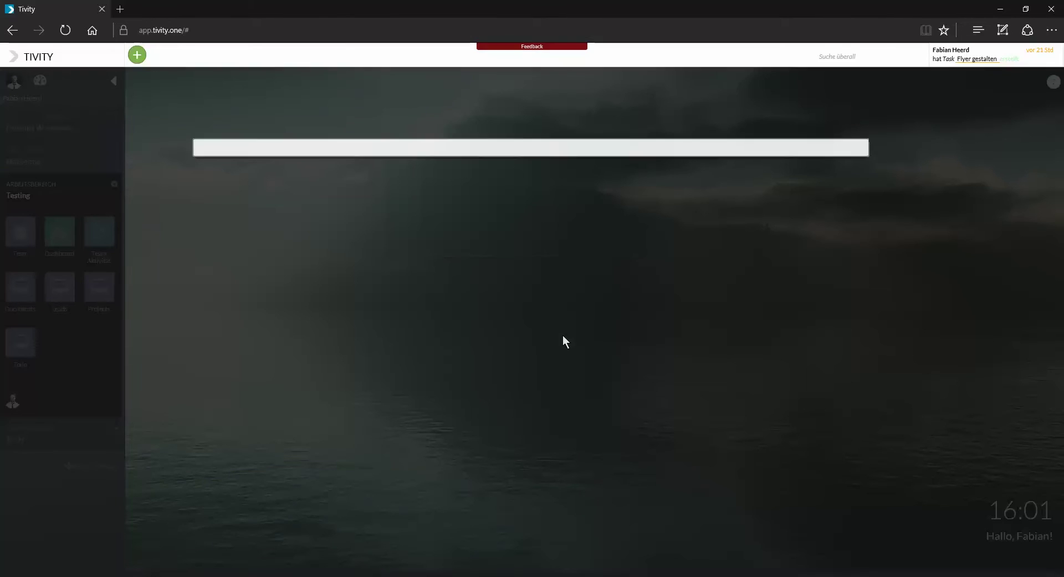
left_click(570, 127)
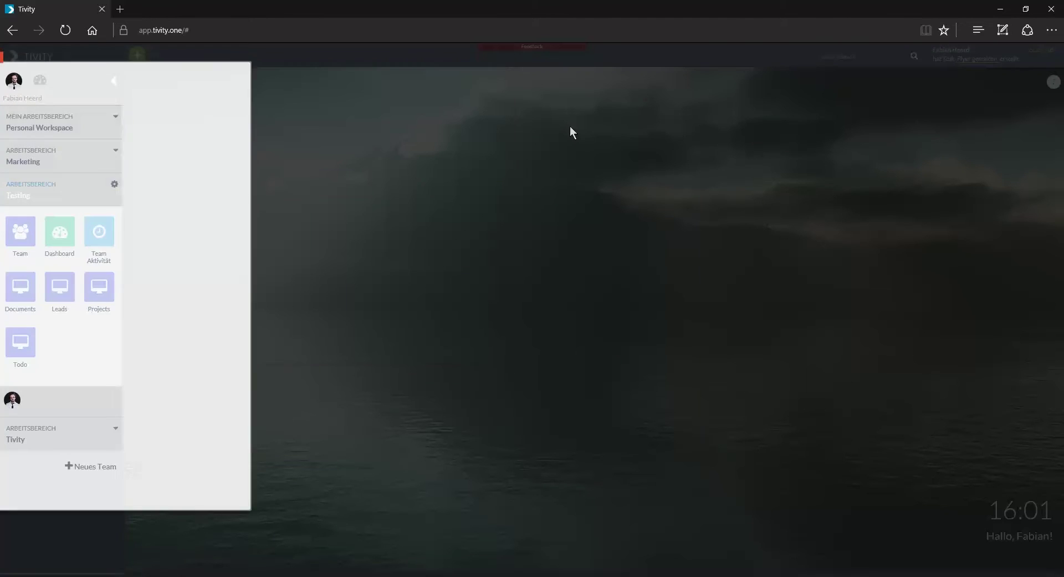
left_click(224, 119)
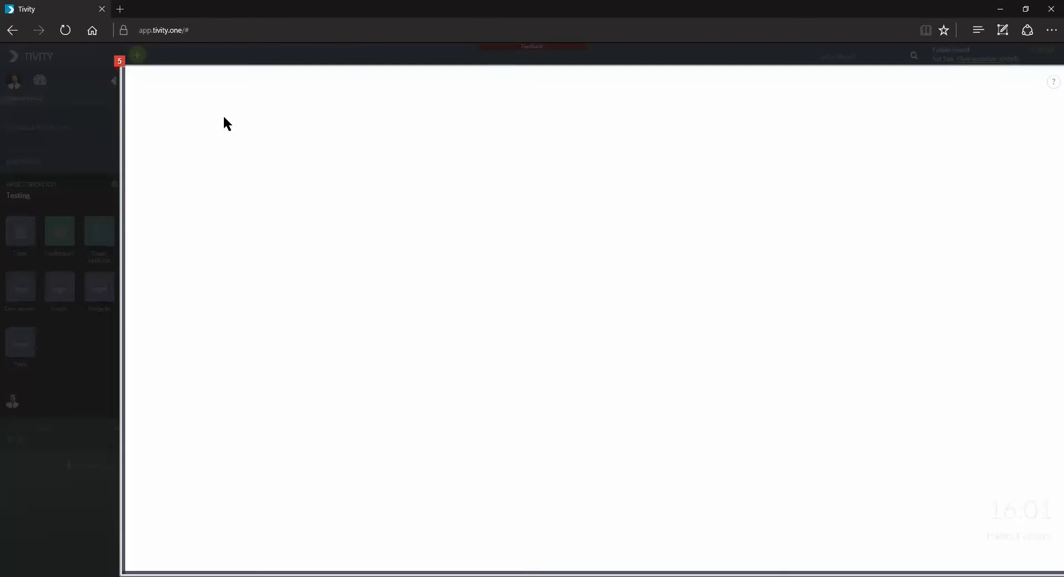
left_click(92, 138)
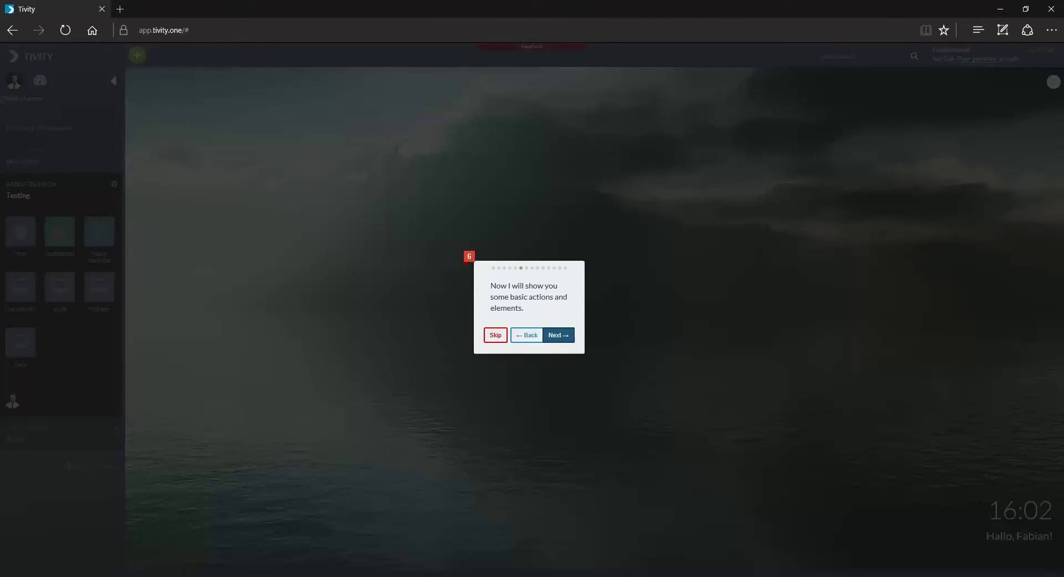
Step: Go through the tour's explanations of quick creation, recent activity, search, teams, the collapsible panel and the profile, and finish the tour
left_click(563, 335)
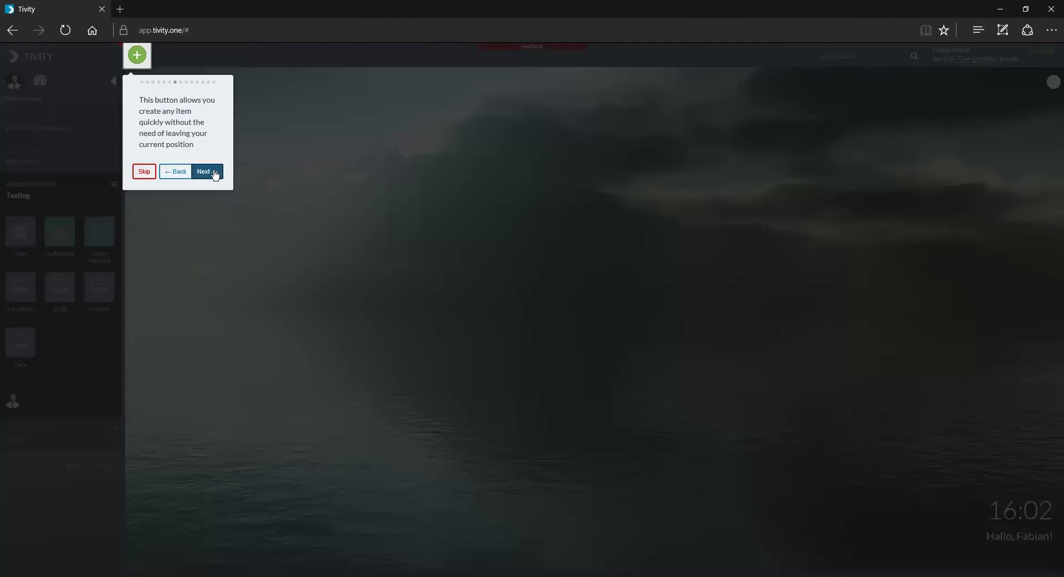
left_click(214, 172)
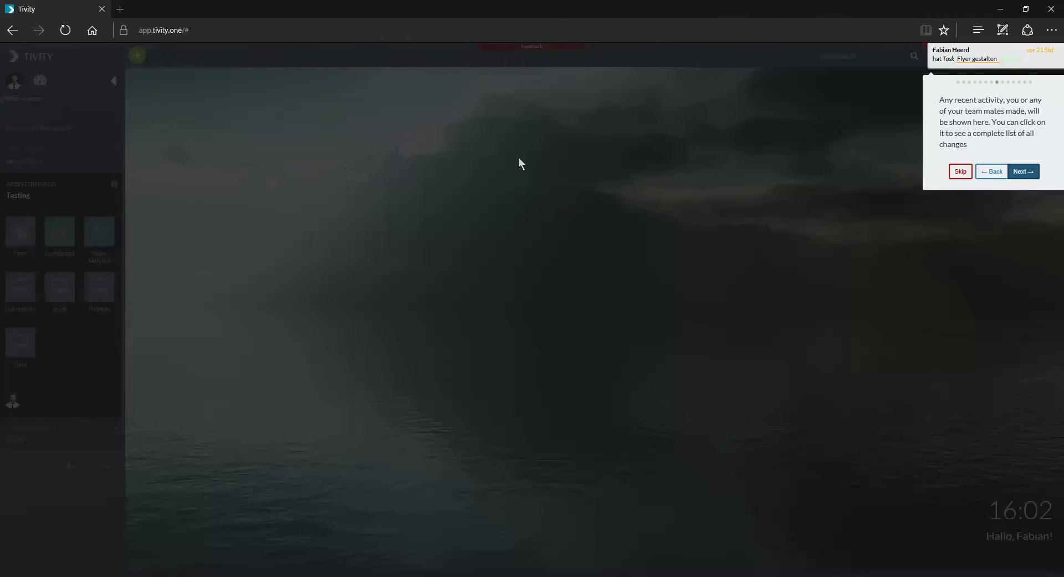
left_click(1027, 174)
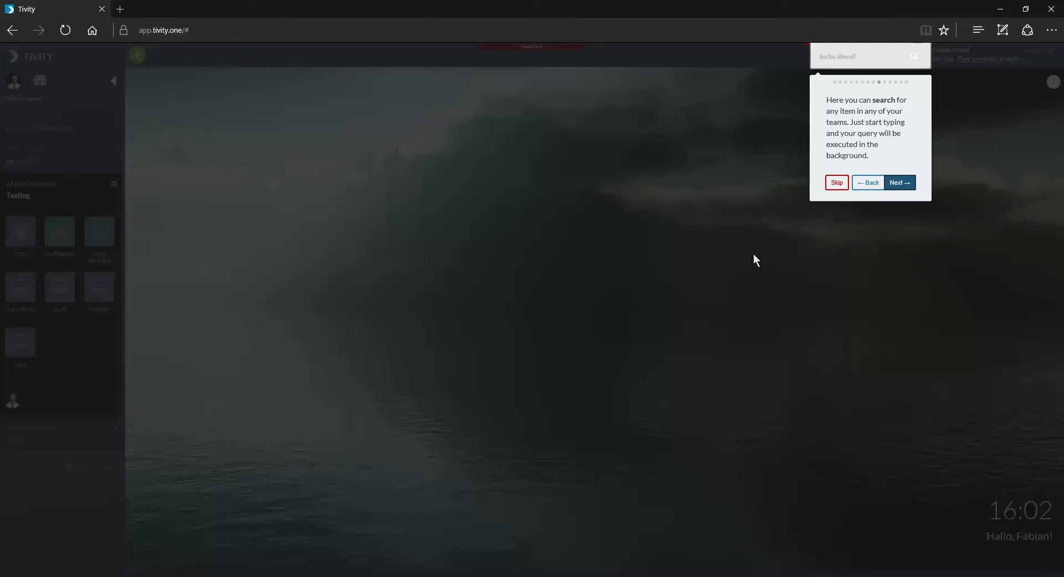
left_click(913, 184)
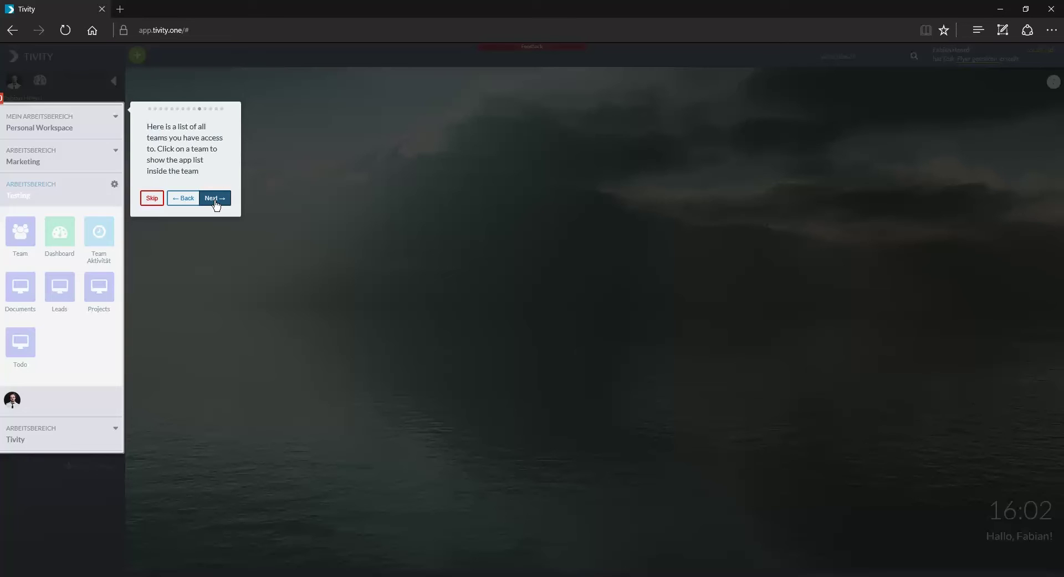
left_click(215, 200)
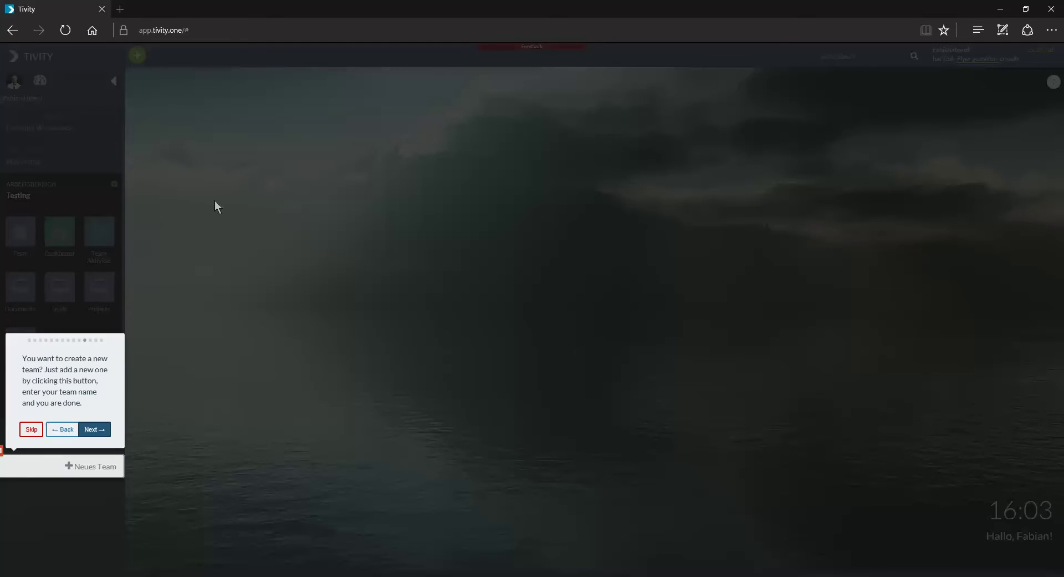
left_click(102, 430)
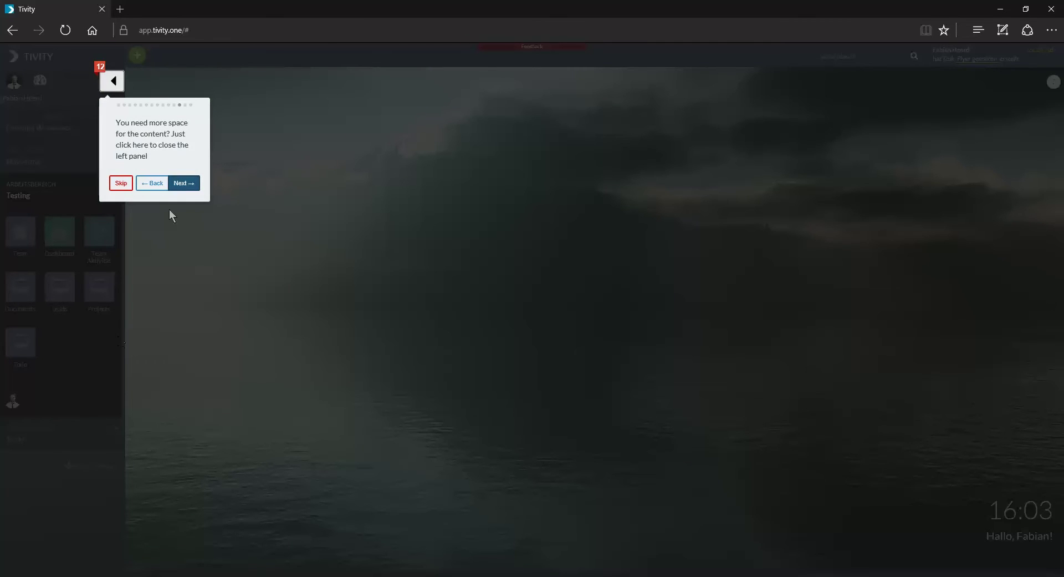
left_click(183, 183)
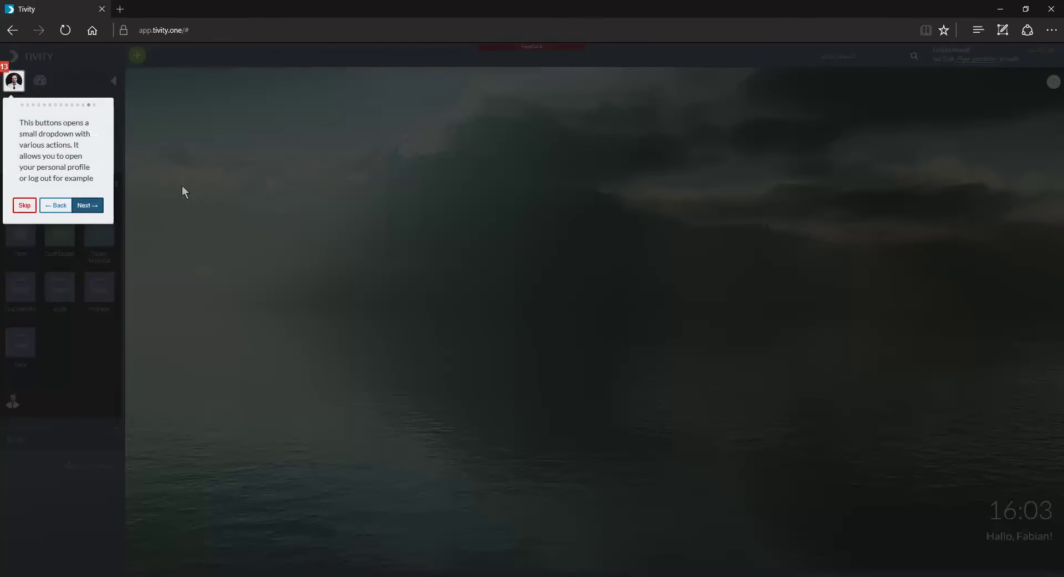
left_click(101, 206)
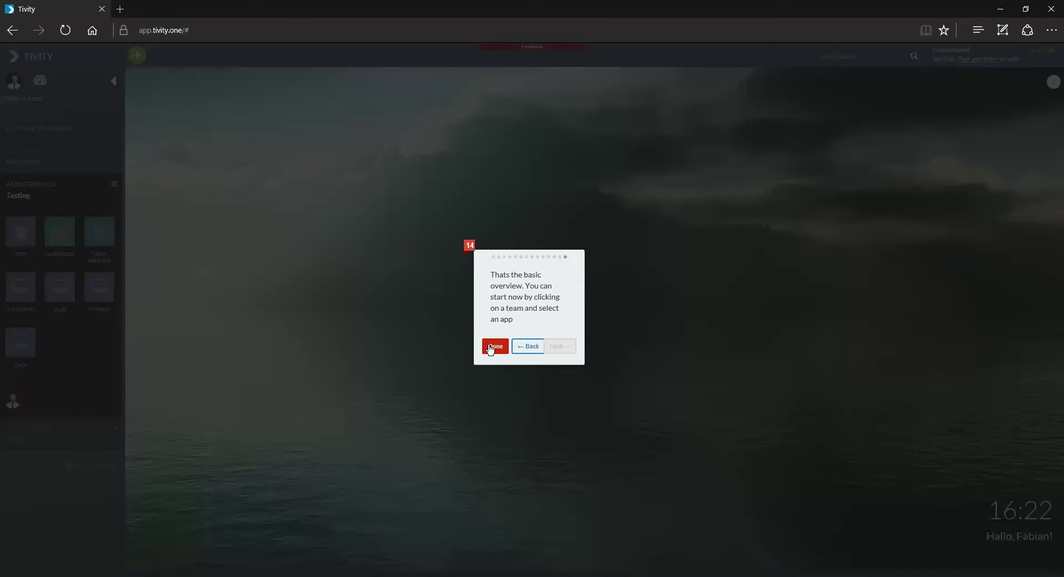
left_click(490, 346)
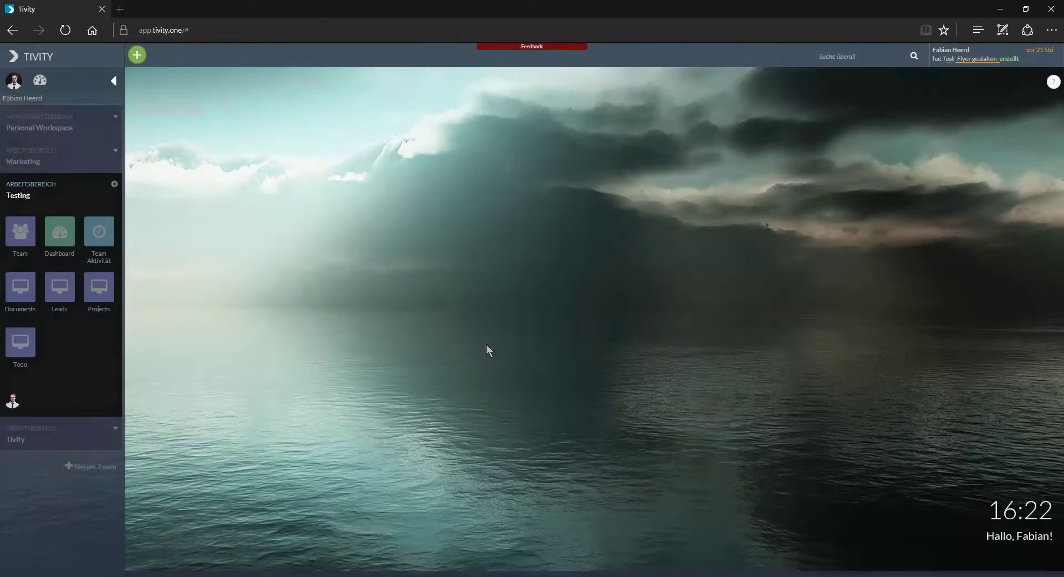
Step: Open the Projects app of the Marketing workspace and show the details of the Content-Matrix project
left_click(55, 160)
left_click(62, 257)
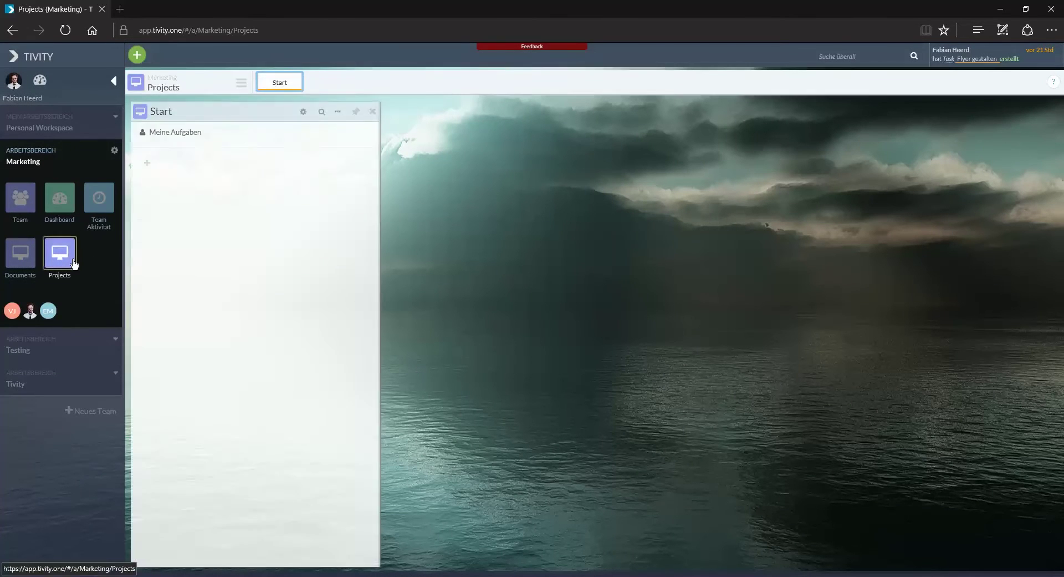
left_click(206, 181)
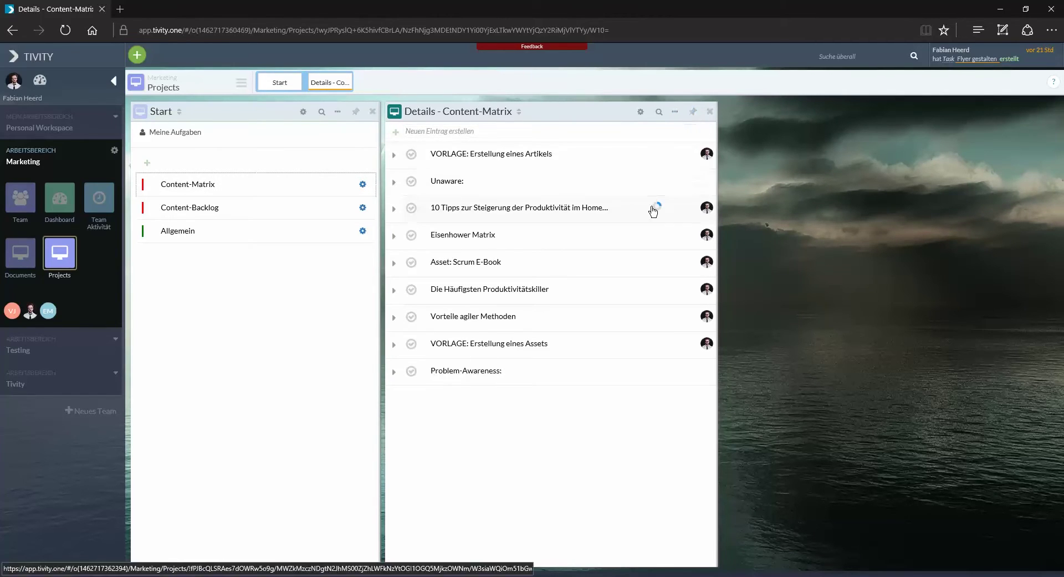
Step: Switch back and forth between the open Start and Content-Matrix details pages
left_click(295, 85)
left_click(321, 87)
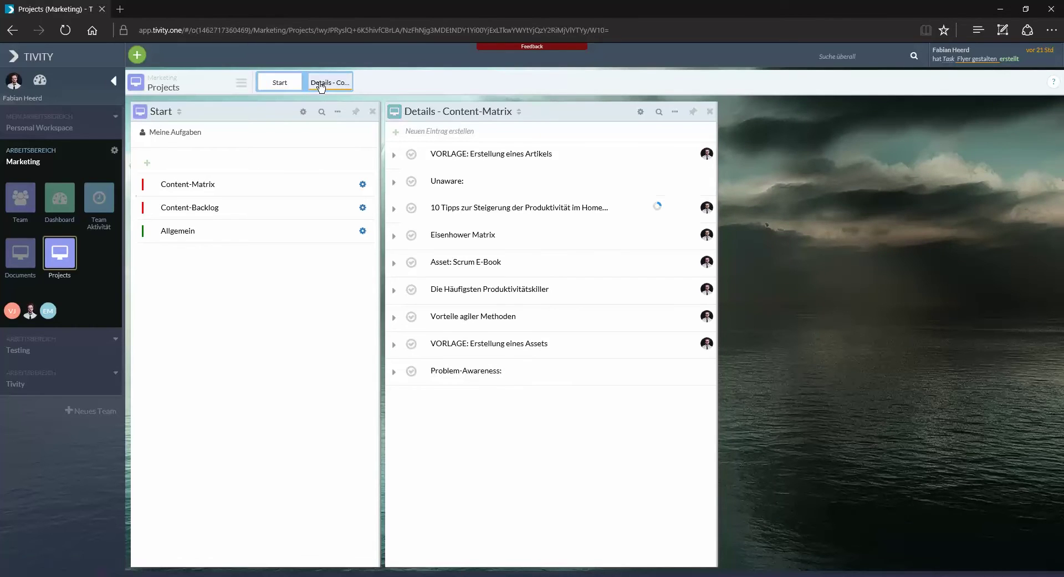
left_click(282, 87)
left_click(328, 88)
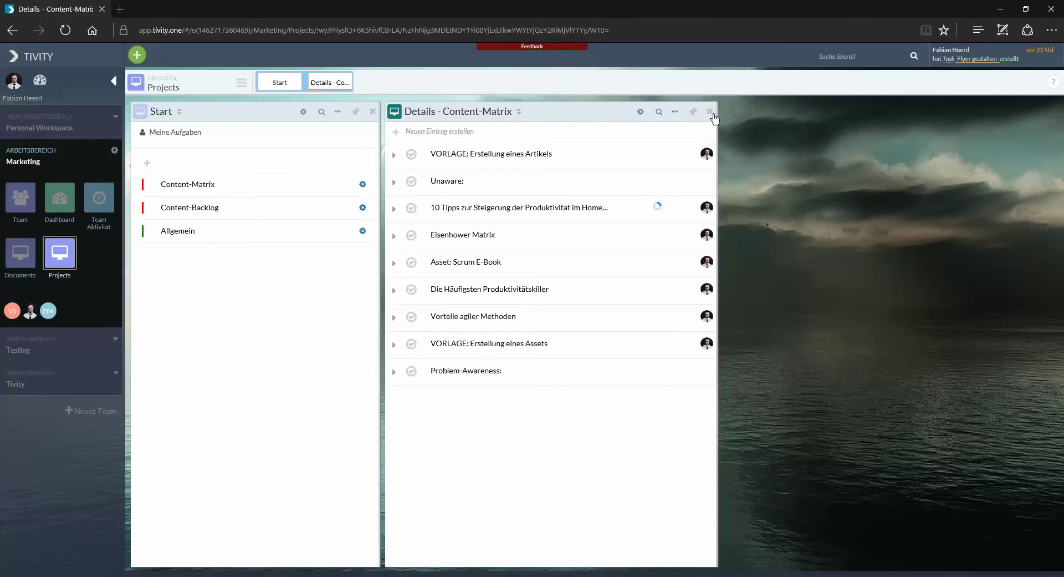
Step: Pin the Content-Matrix details page and replace the Start page with Marketing's Team Aktivität
left_click(693, 113)
left_click(373, 112)
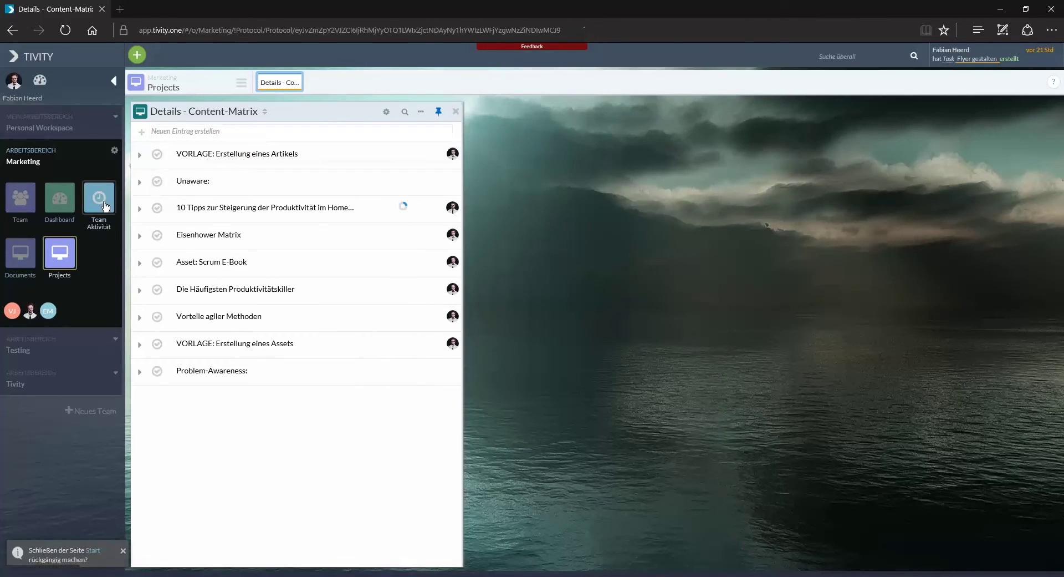
left_click(98, 198)
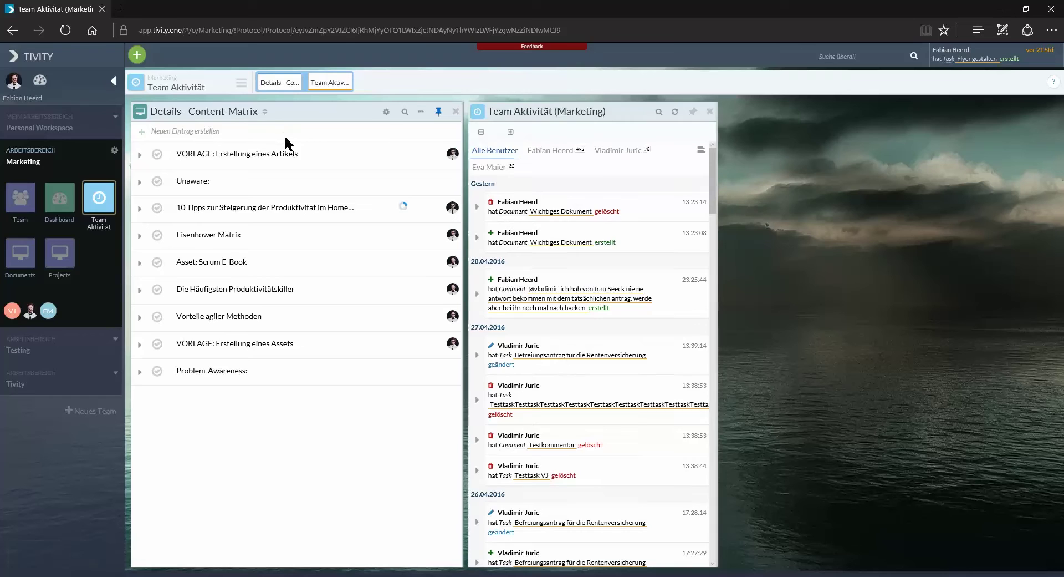
Step: Show the Content-Matrix entries in the Kanban view and return them to the List view
left_click(422, 113)
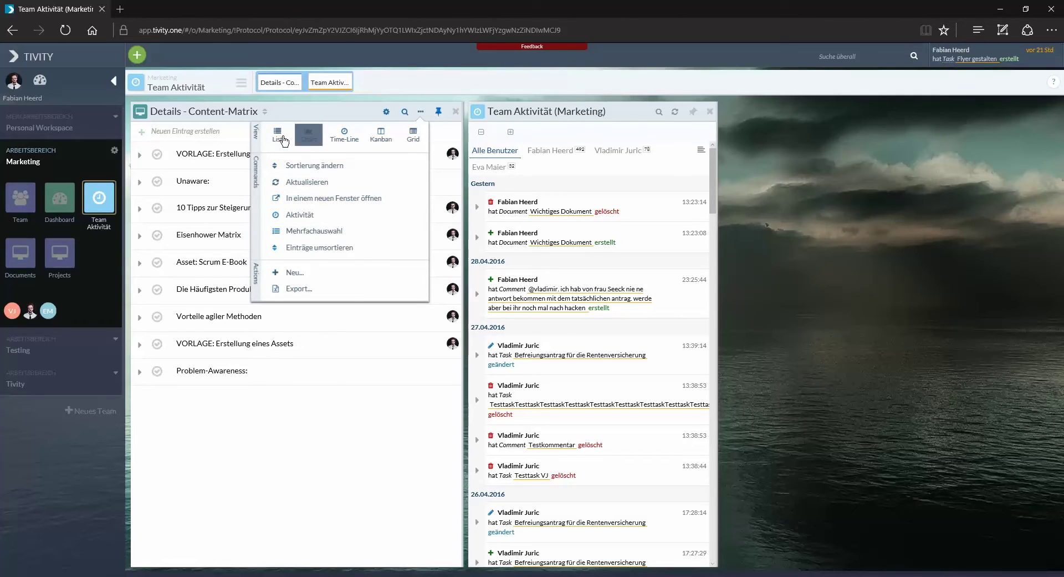
left_click(382, 140)
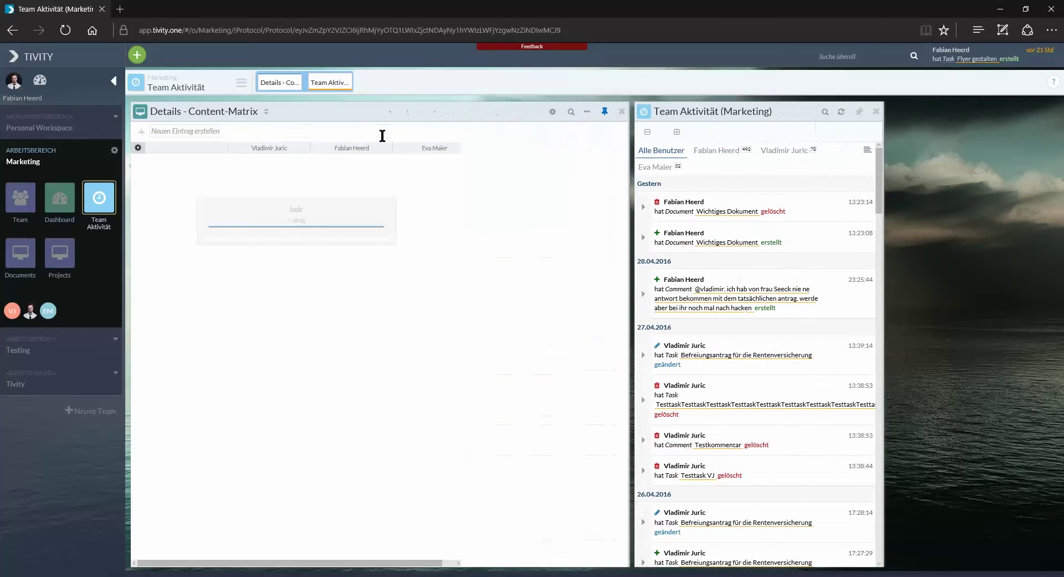
left_click(588, 115)
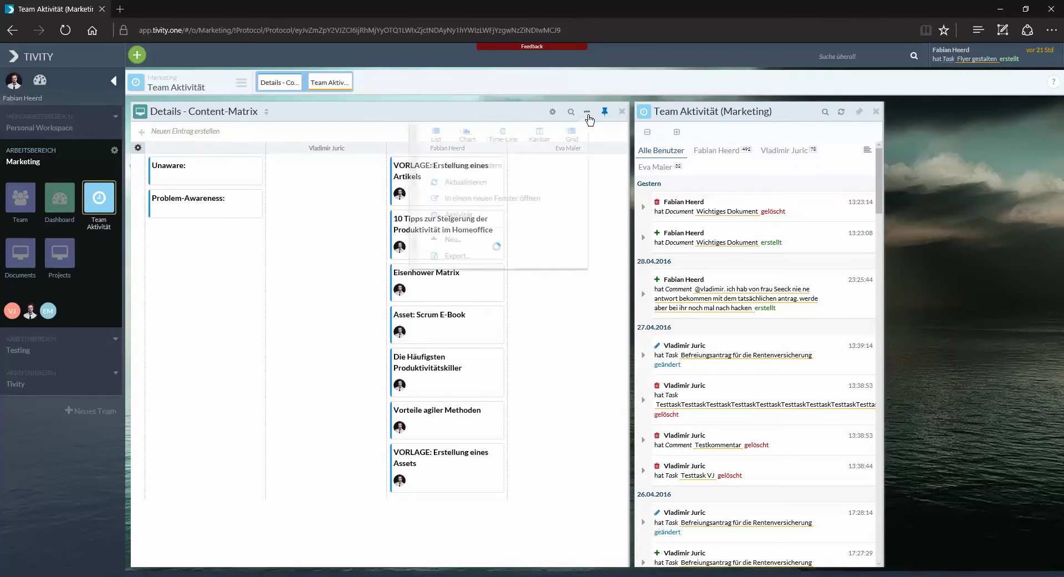
left_click(445, 135)
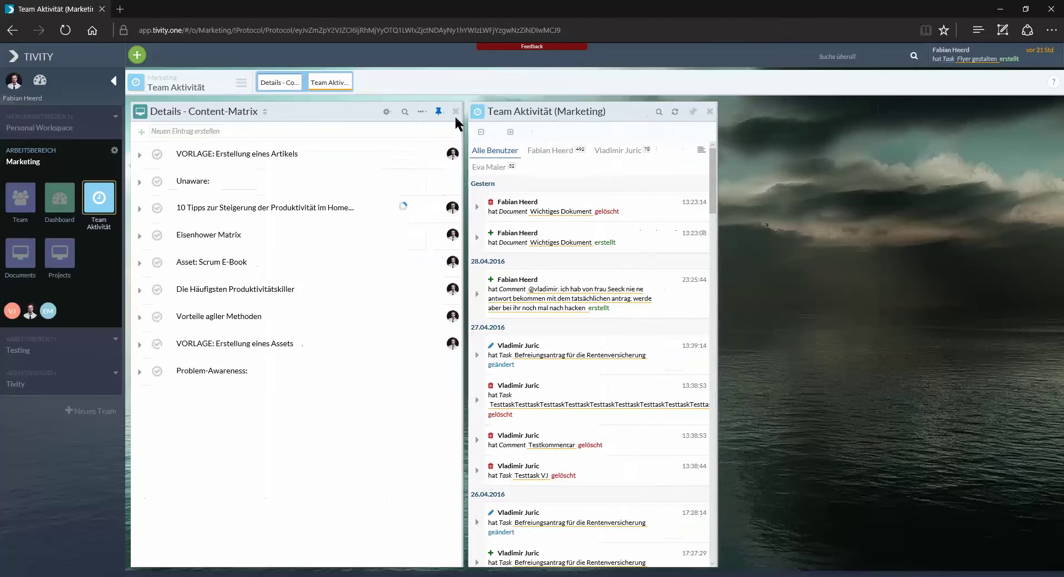
Step: Change the sorting of the Content-Matrix entries to Done, ascending, and apply it
left_click(422, 112)
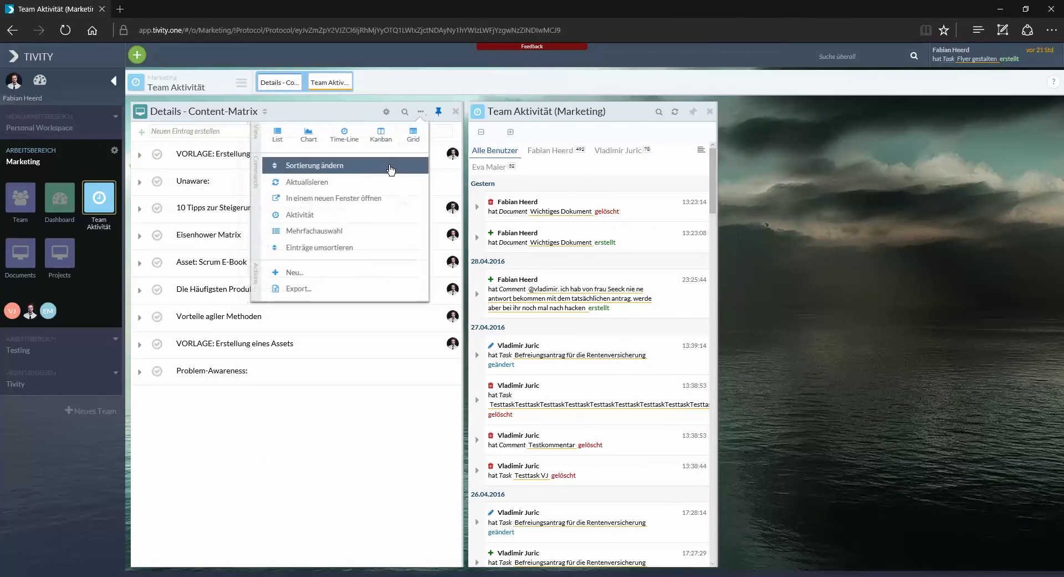
left_click(351, 165)
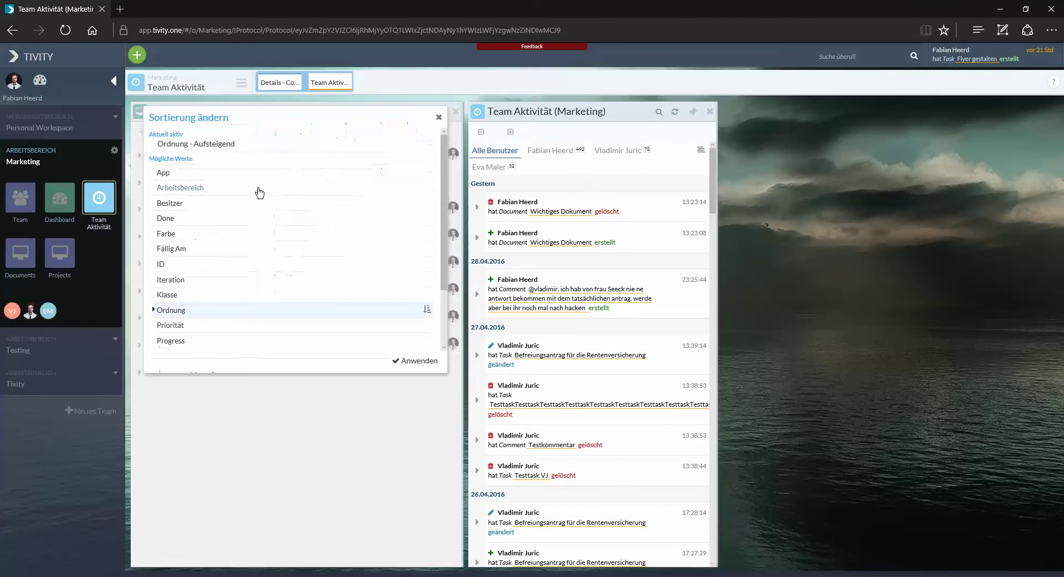
left_click(188, 220)
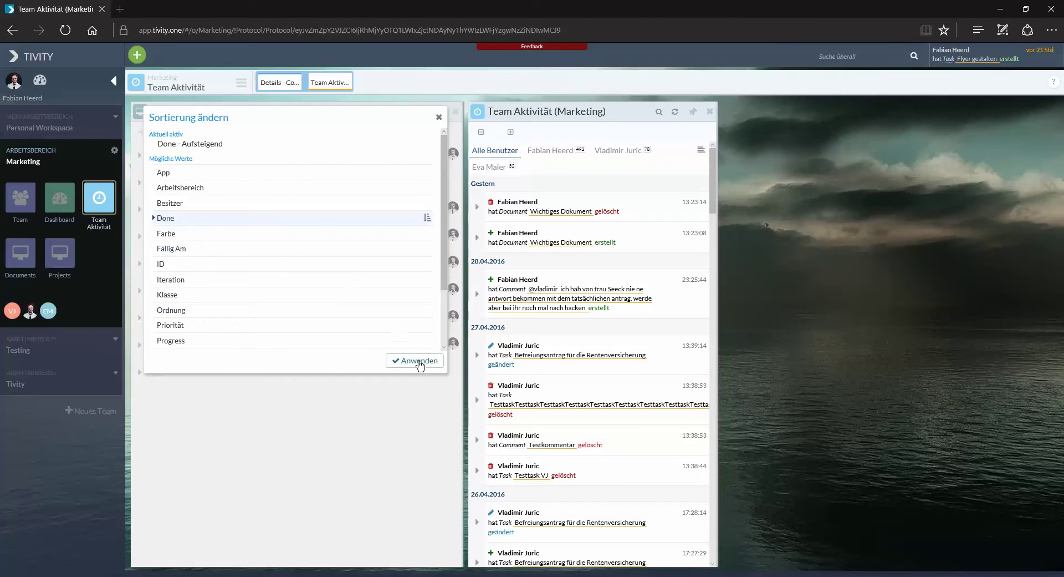
left_click(417, 360)
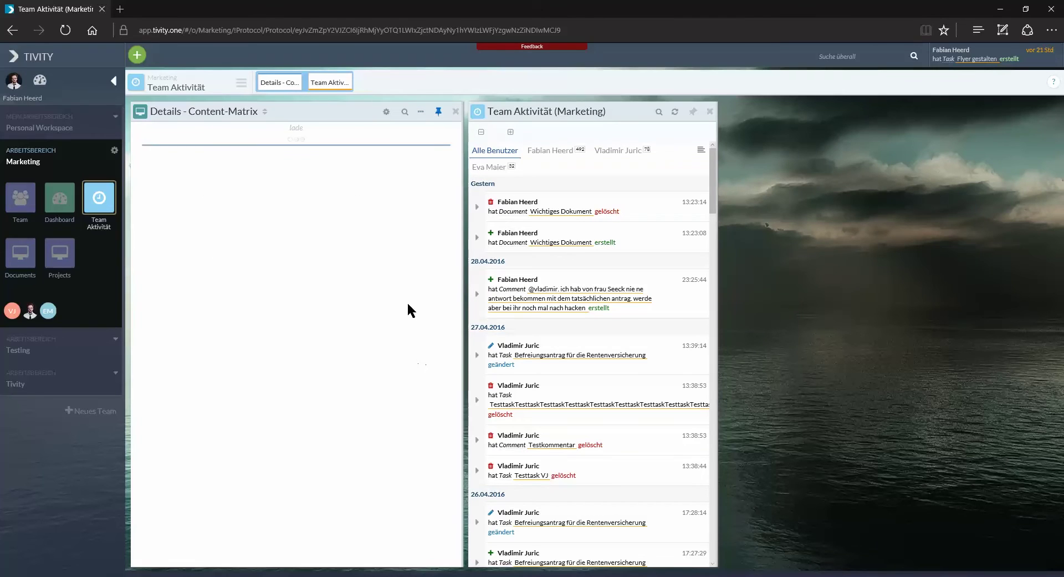
Step: View the activity log (Aktivität) from the Content-Matrix page and close it again
left_click(420, 114)
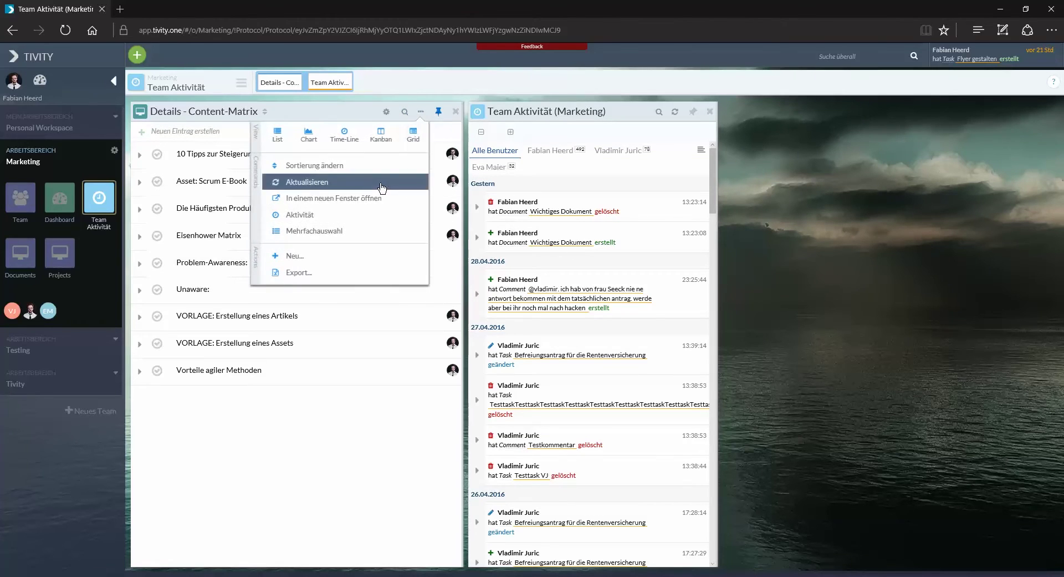
left_click(392, 215)
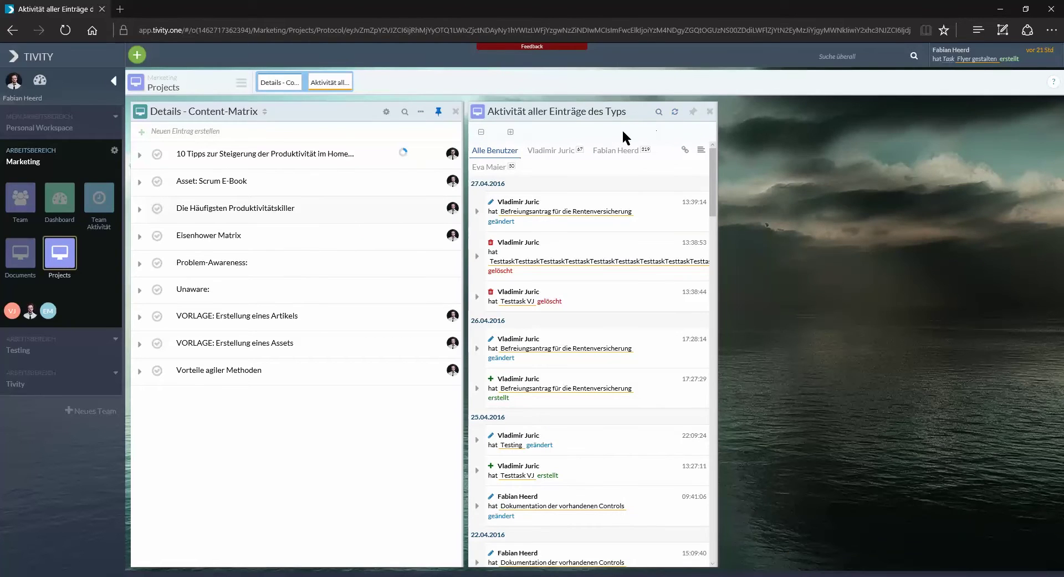
left_click(702, 112)
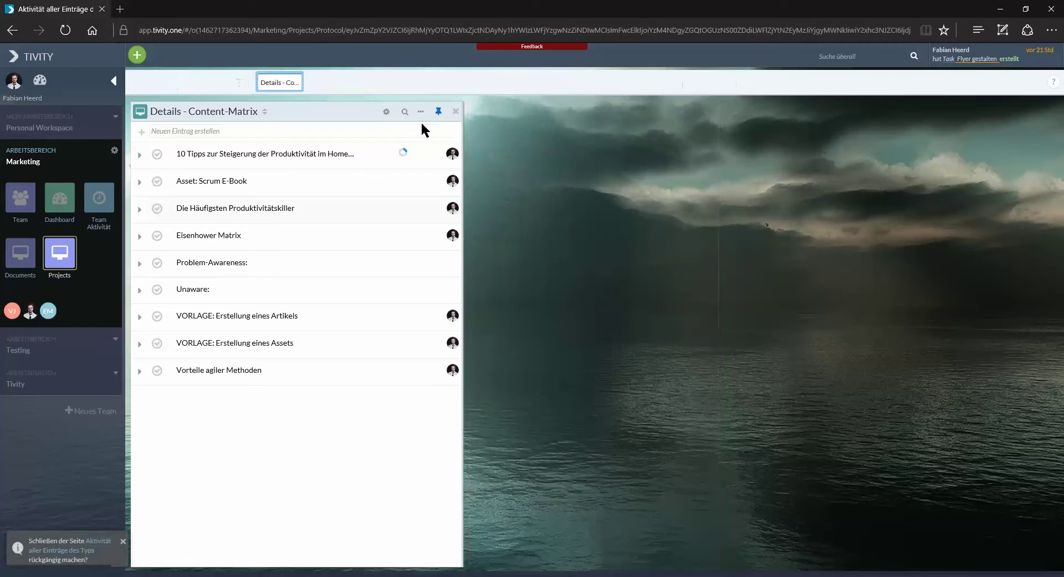
Step: Turn on multiple selection (Mehrfachauswahl) for Content-Matrix and select the 10 Tipps, Asset: Scrum E-Book and Die Häufigsten Produktivitätskiller entries
left_click(422, 114)
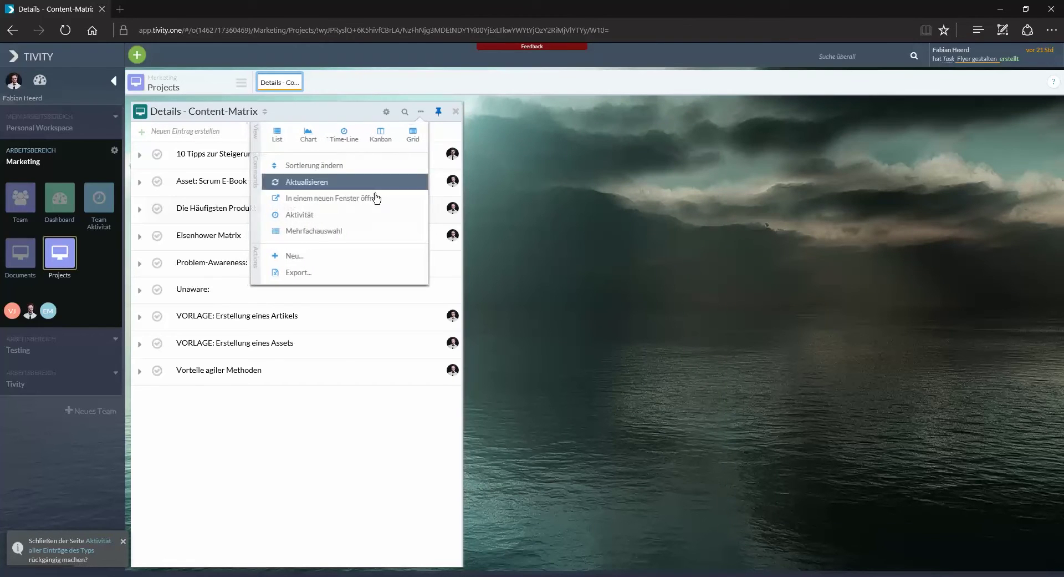
left_click(354, 231)
left_click(139, 168)
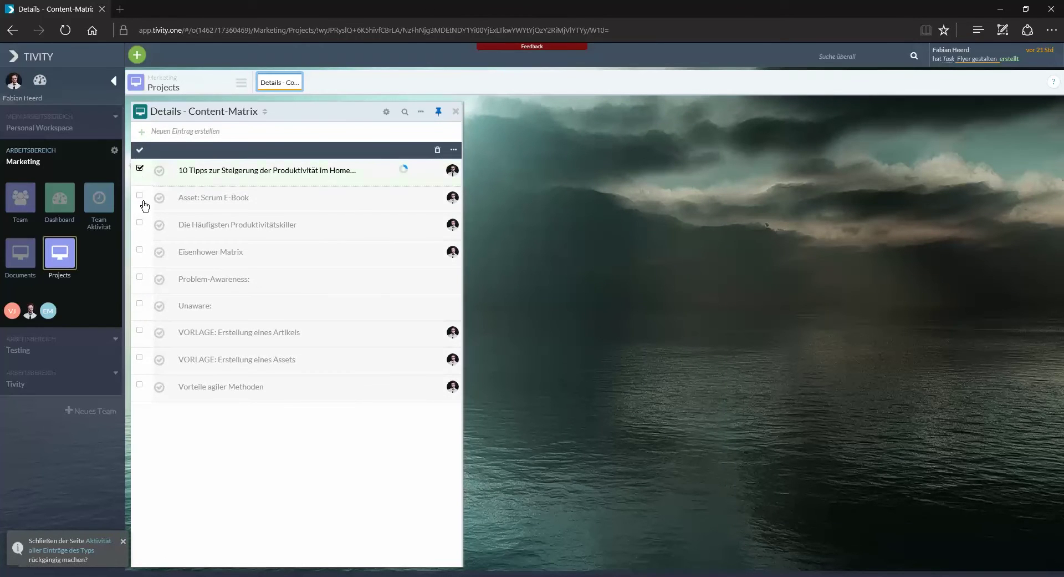
left_click(140, 196)
left_click(139, 223)
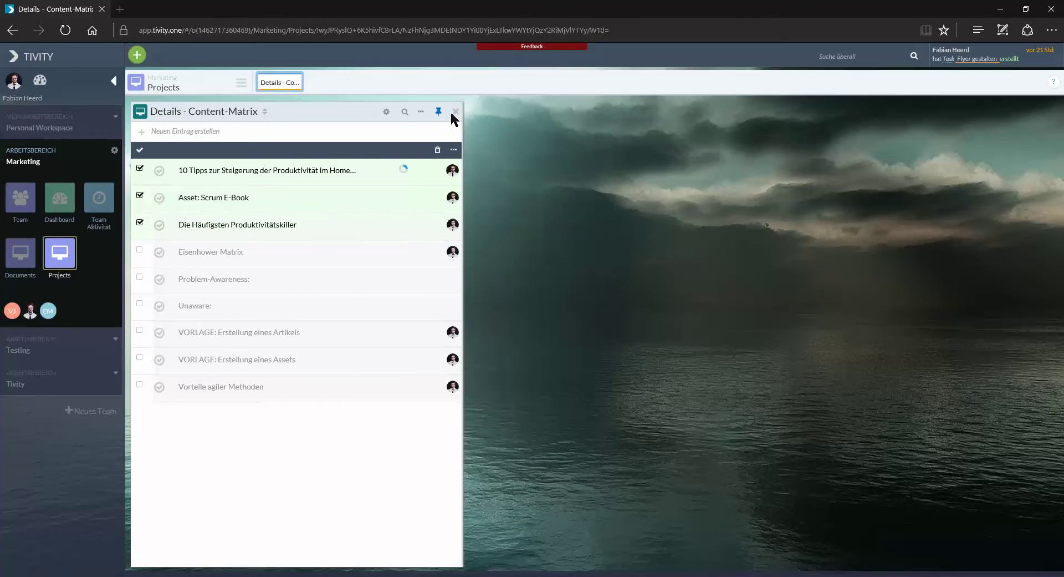
Step: Reorder the Marketing projects to Allgemein, Content-Matrix, Content-Backlog and end the multiple selection in Content-Matrix
left_click(60, 254)
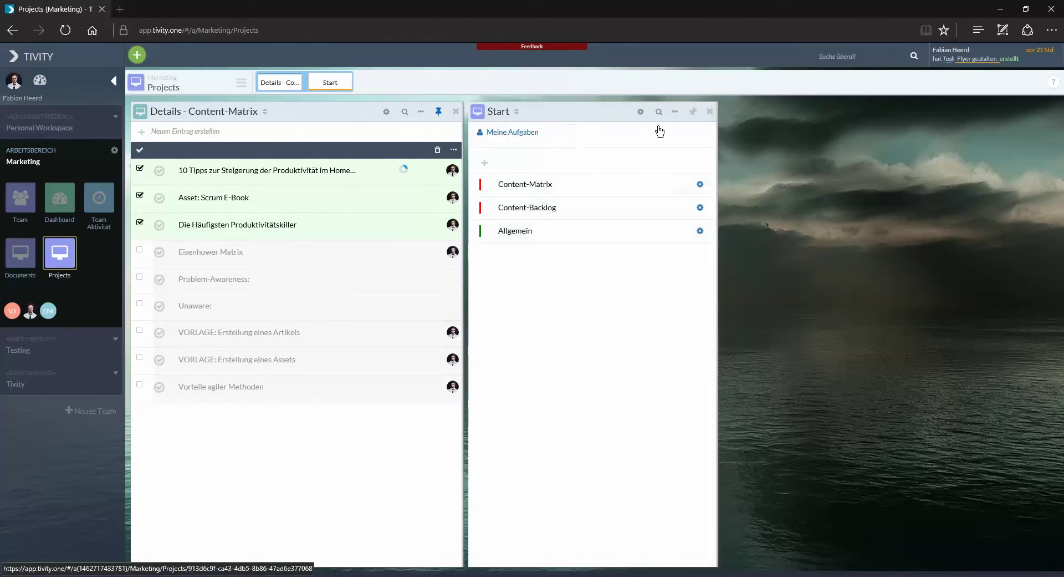
left_click(675, 112)
left_click(610, 246)
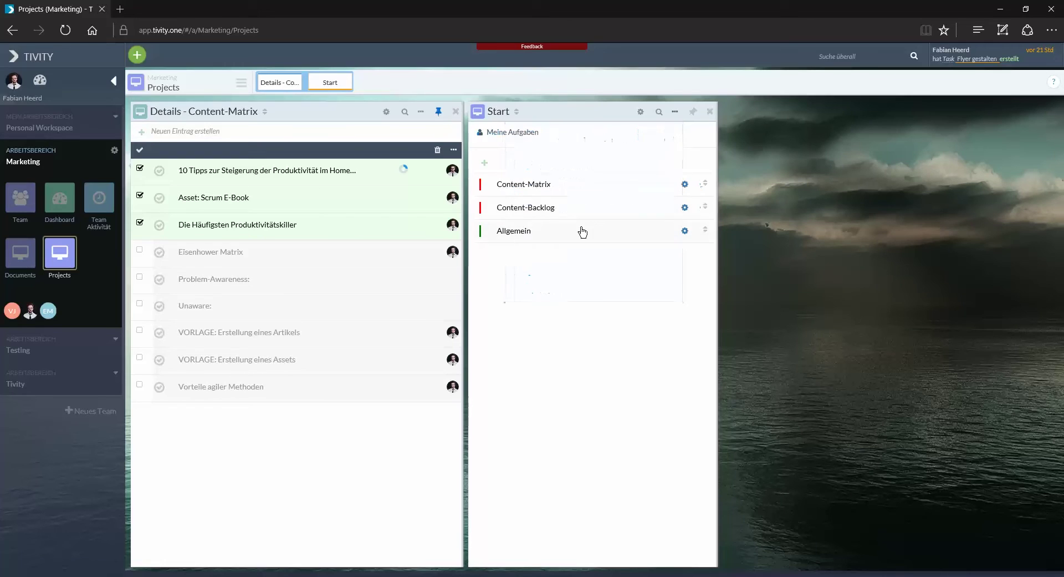
left_click_drag(582, 211, 587, 240)
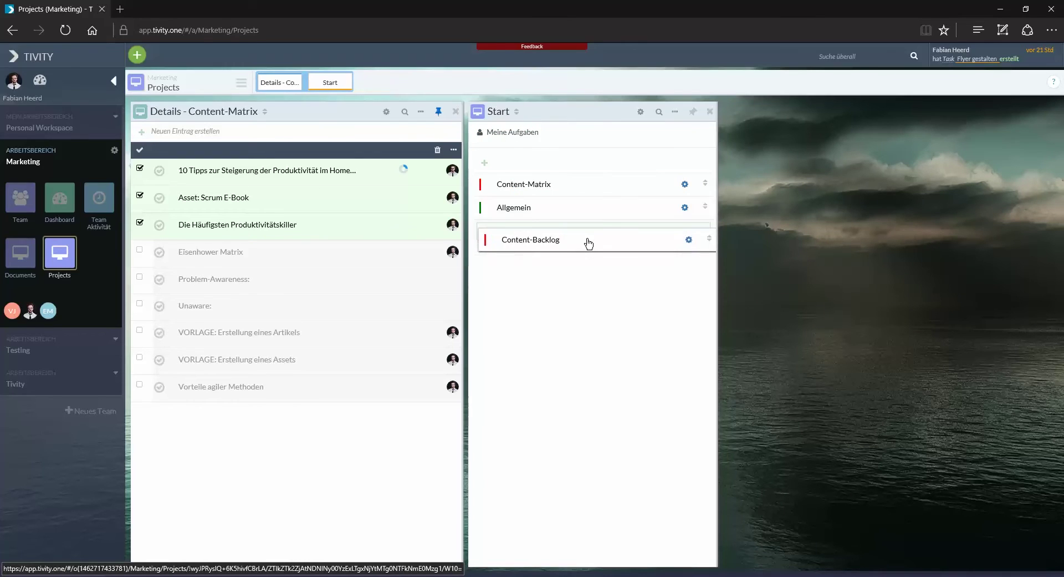
left_click_drag(583, 183, 583, 209)
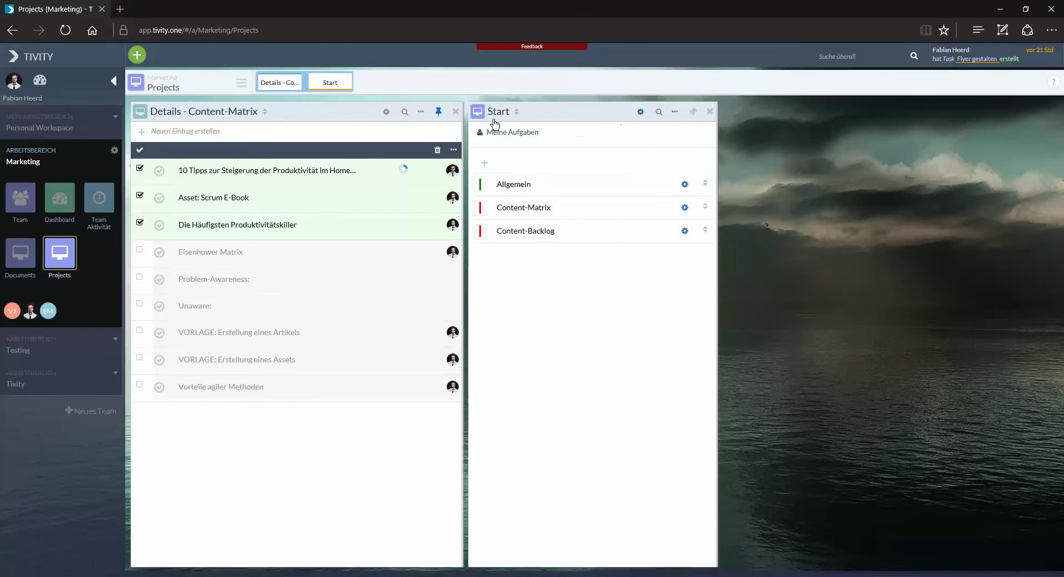
left_click(140, 152)
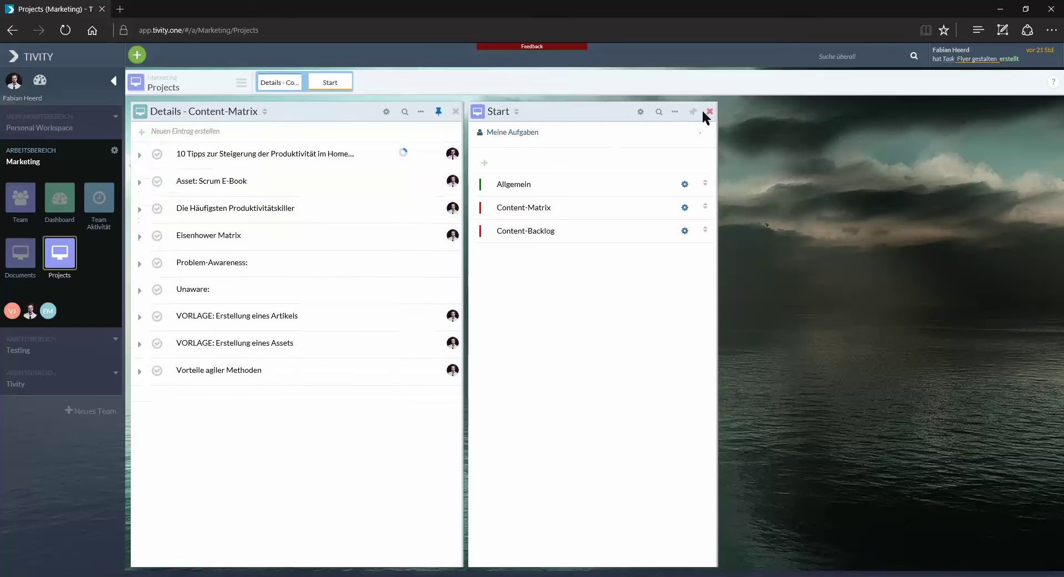
Step: Filter the entries on the Projects Start page by "matr"
left_click(675, 111)
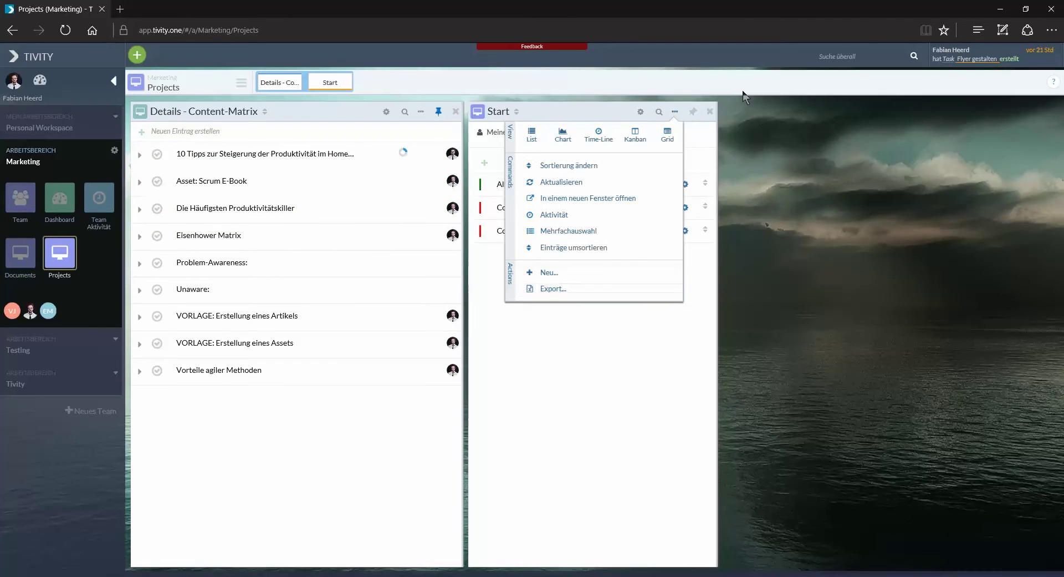
left_click(660, 113)
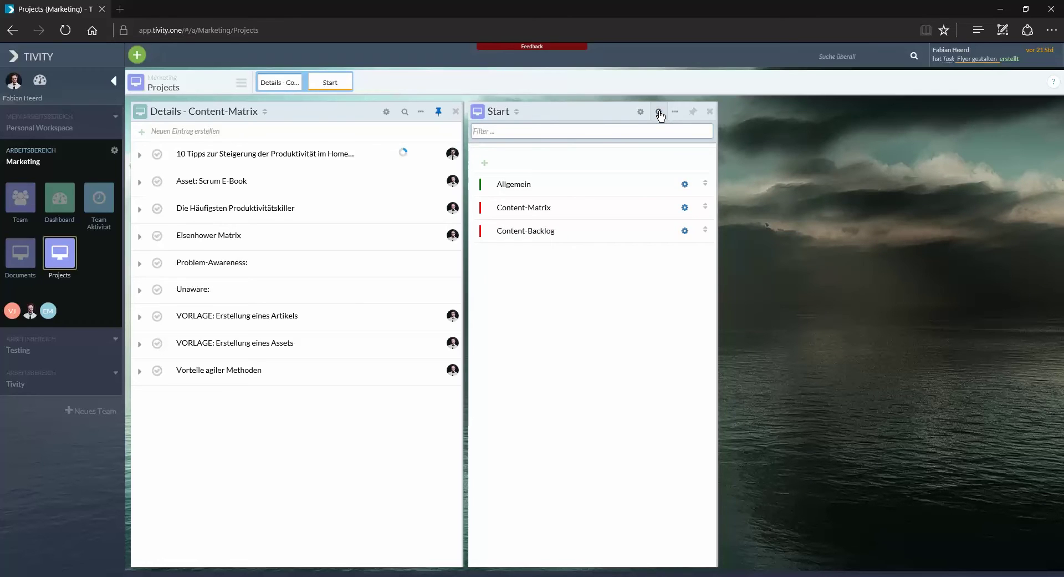
type("matr")
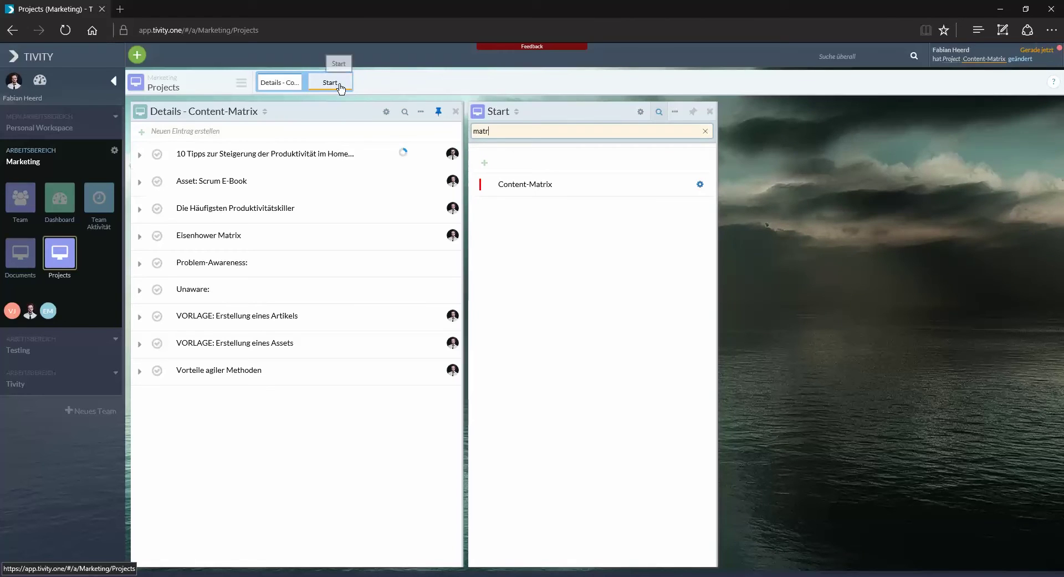
Step: Maximize the Content-Matrix page and close all other pages, including pinned ones, followed by Content-Matrix itself
right_click(264, 90)
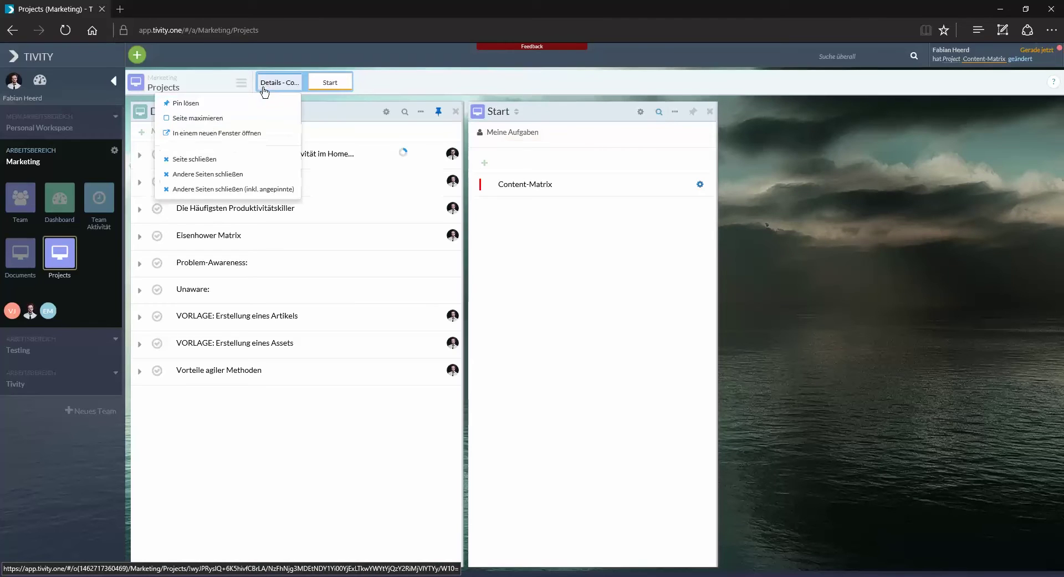
left_click(230, 118)
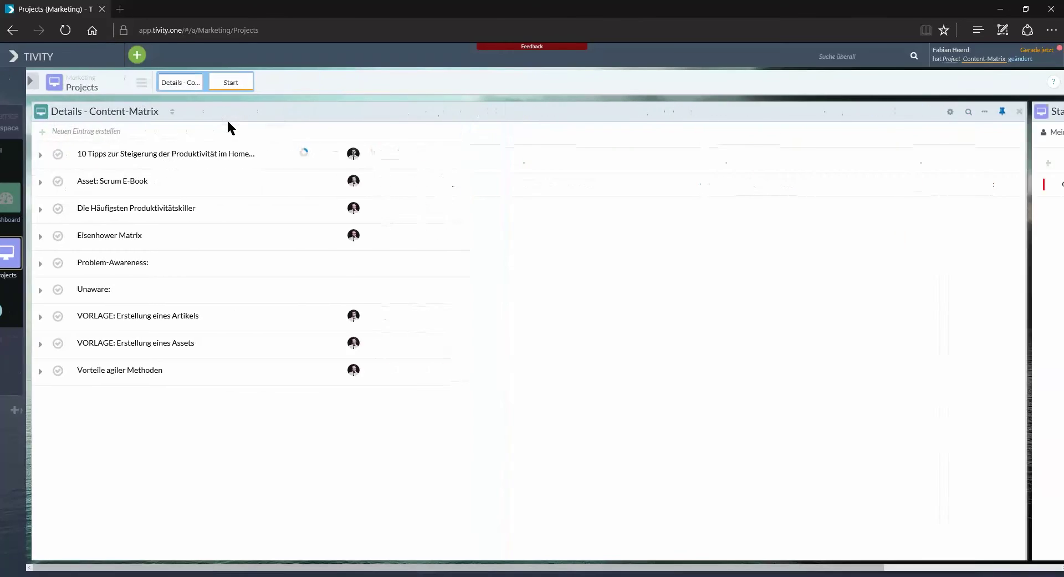
left_click(168, 83)
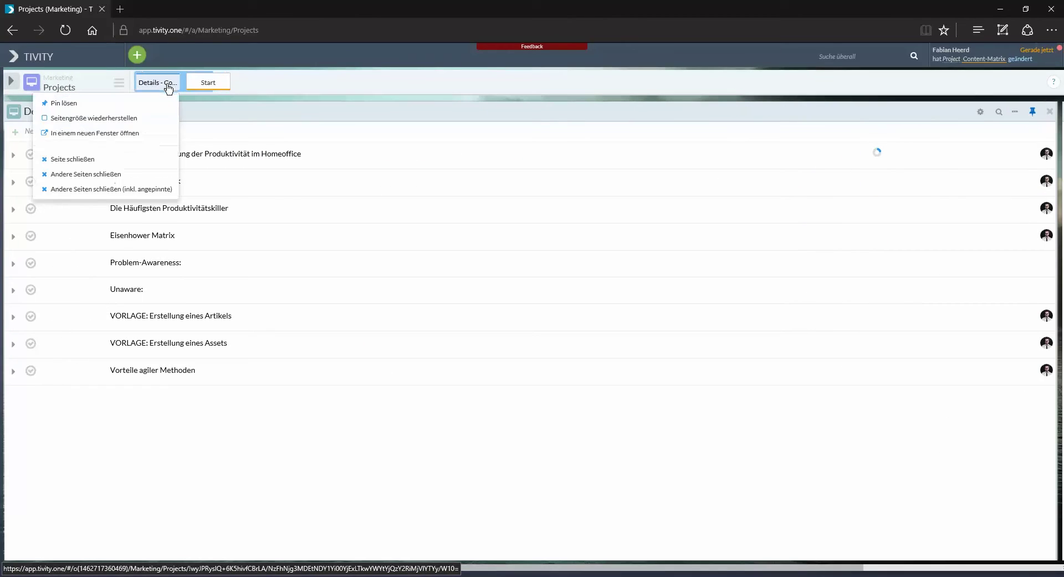
left_click(147, 193)
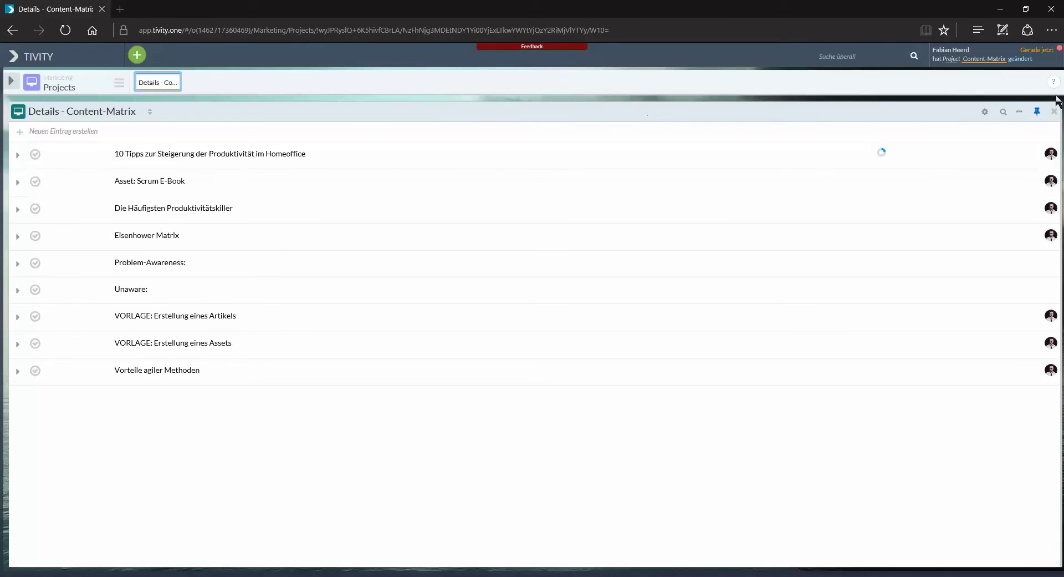
middle_click(76, 117)
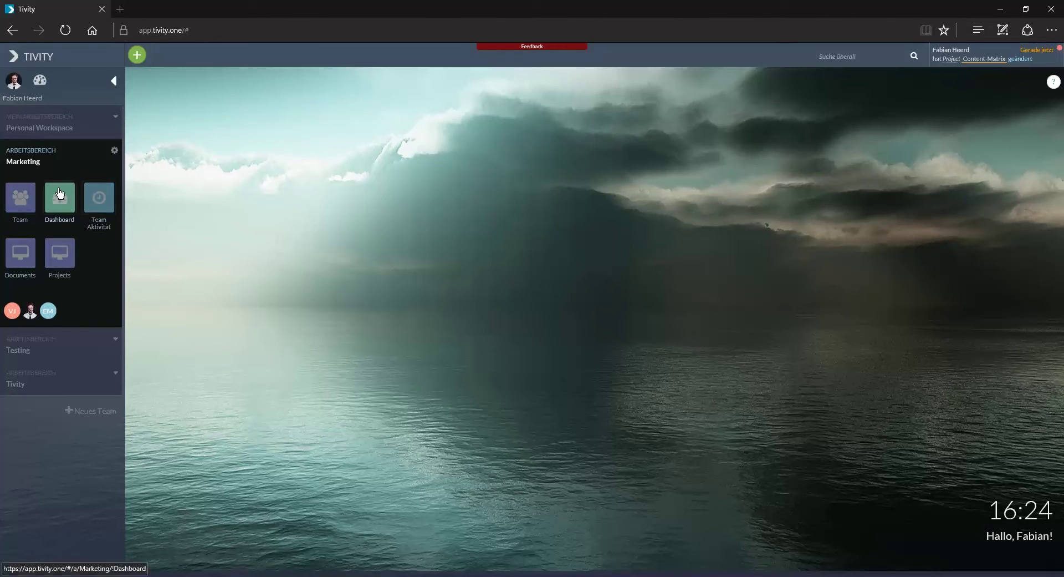
Step: View the invitation form (Einladen) in the Marketing Team app without sending anything, and display the team member list
left_click(18, 207)
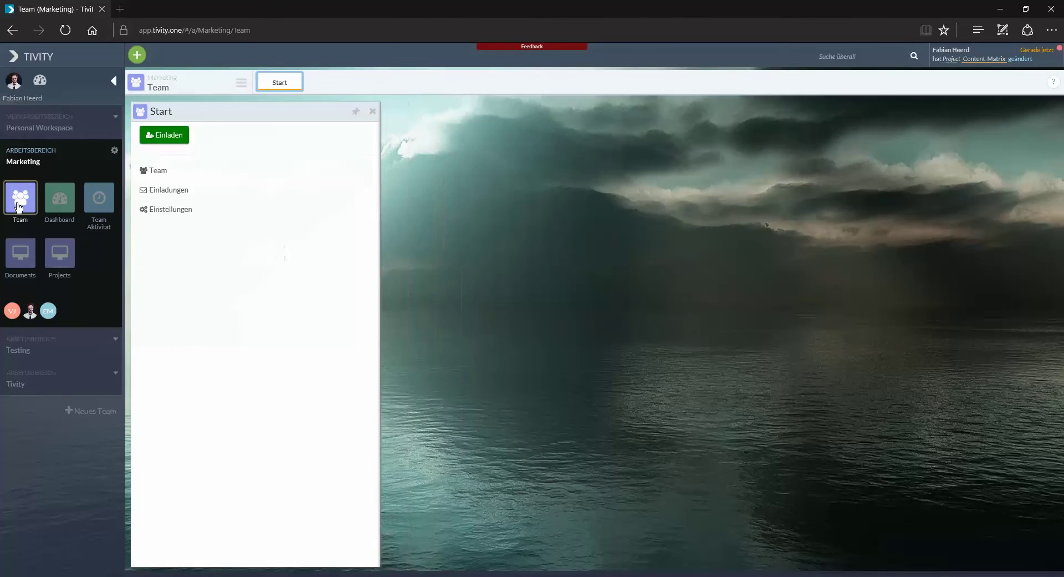
left_click(176, 135)
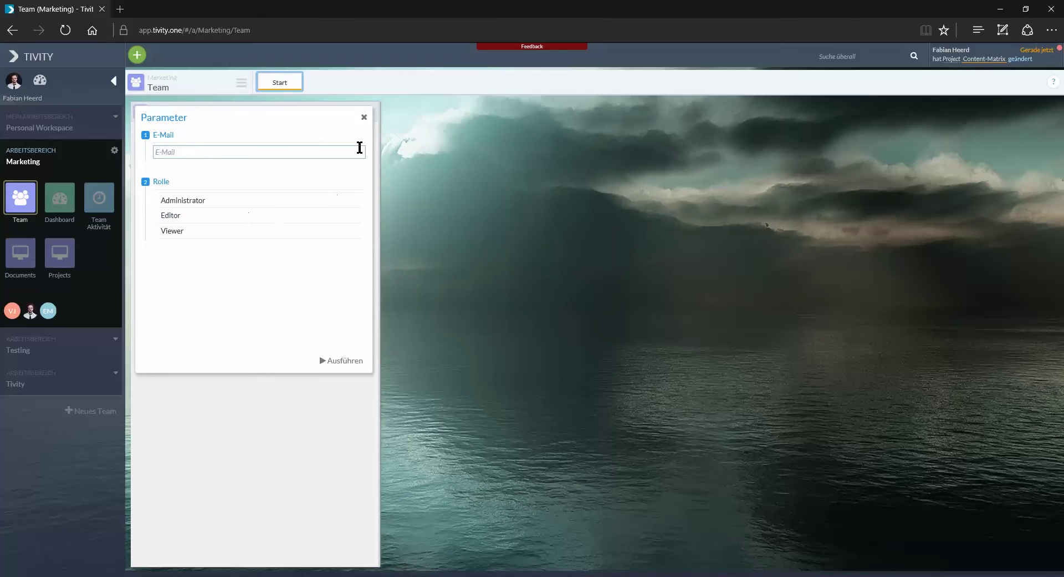
left_click(364, 117)
left_click(183, 177)
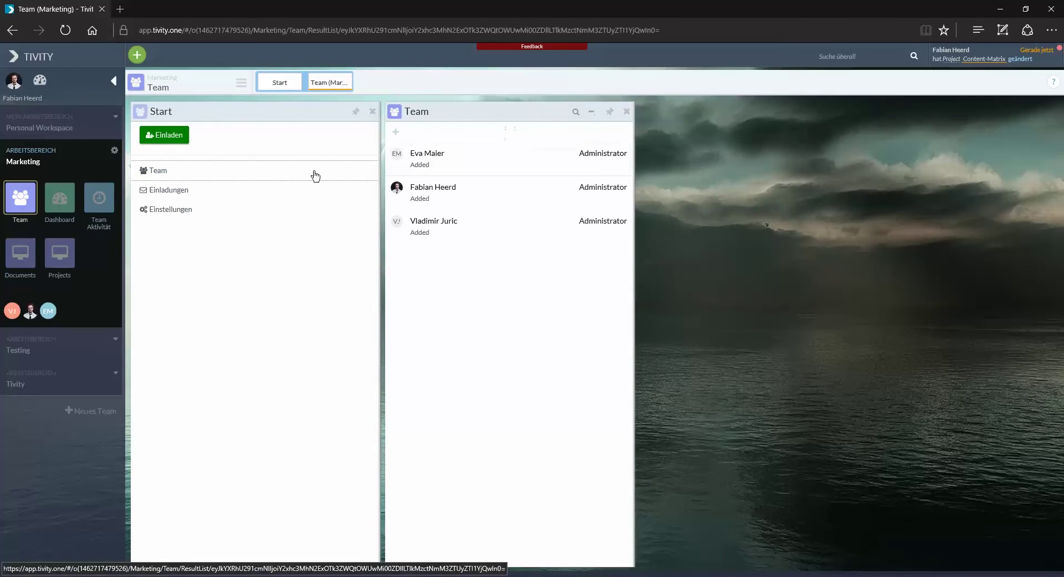
Step: Add an Alle Dokumente tile from Klassen to the Marketing Dashboard, finish editing and close the Dashboard
left_click(64, 203)
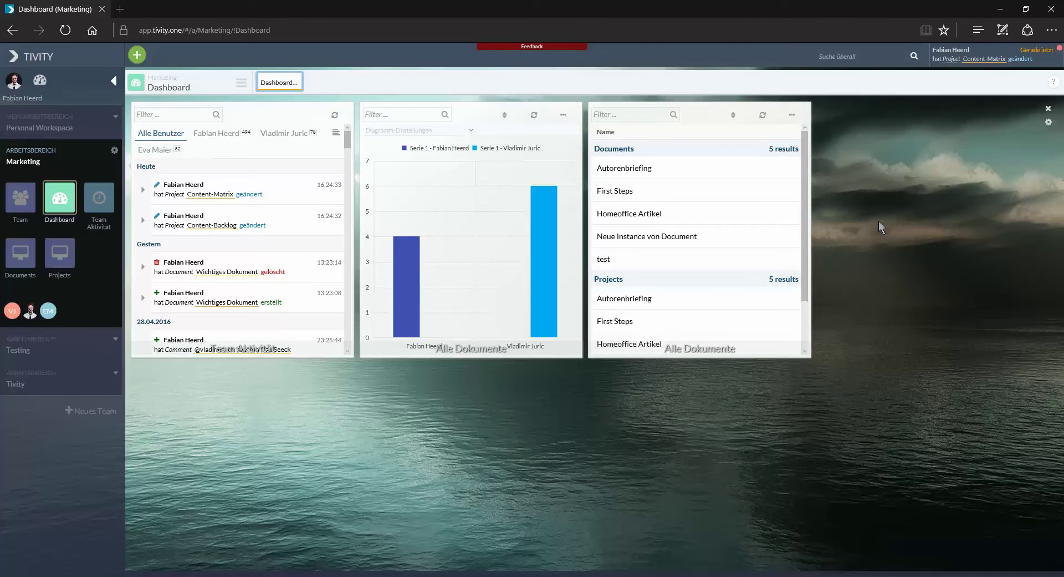
left_click(1049, 123)
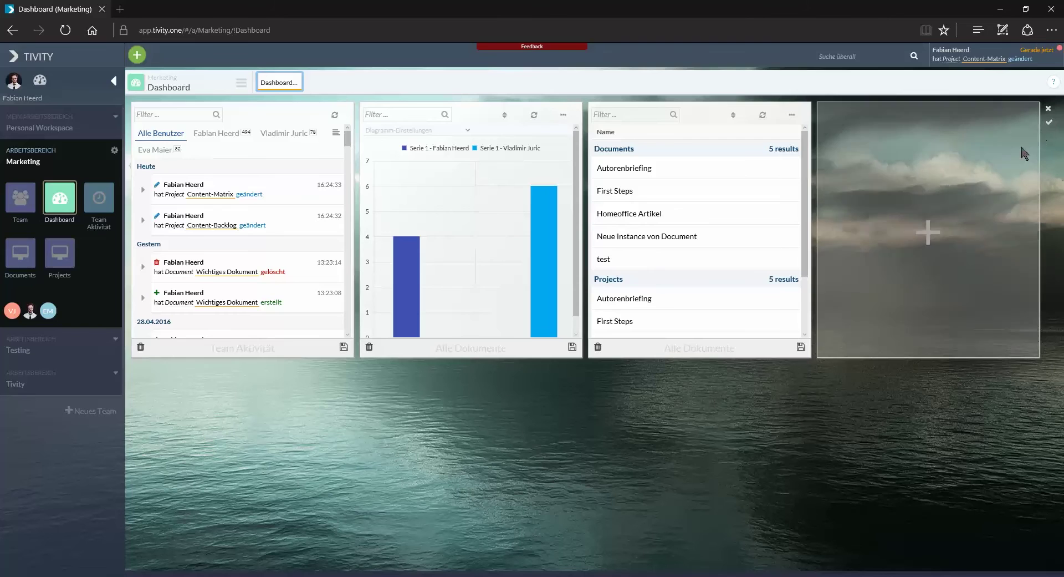
left_click(927, 240)
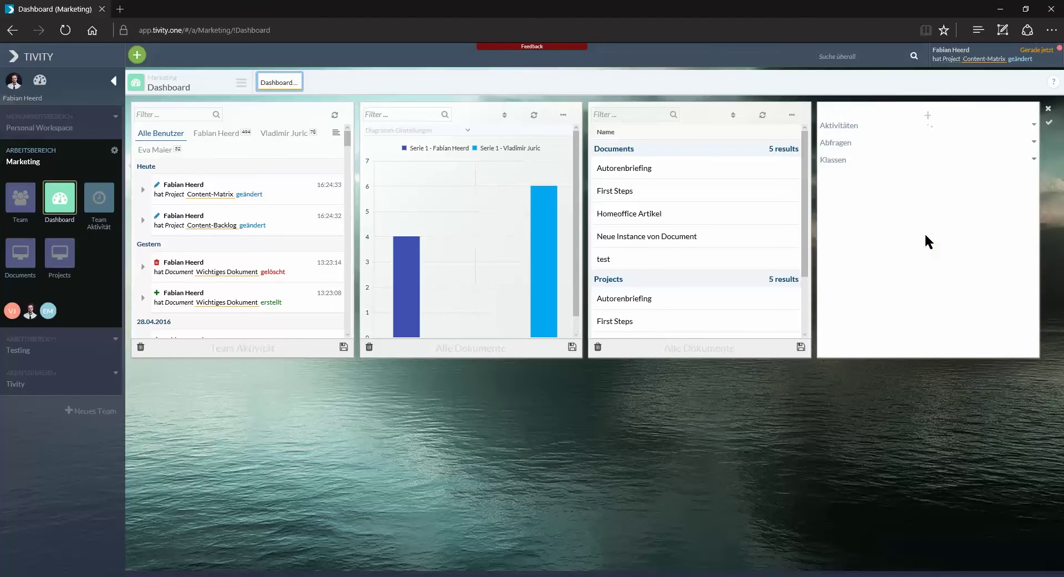
left_click(879, 162)
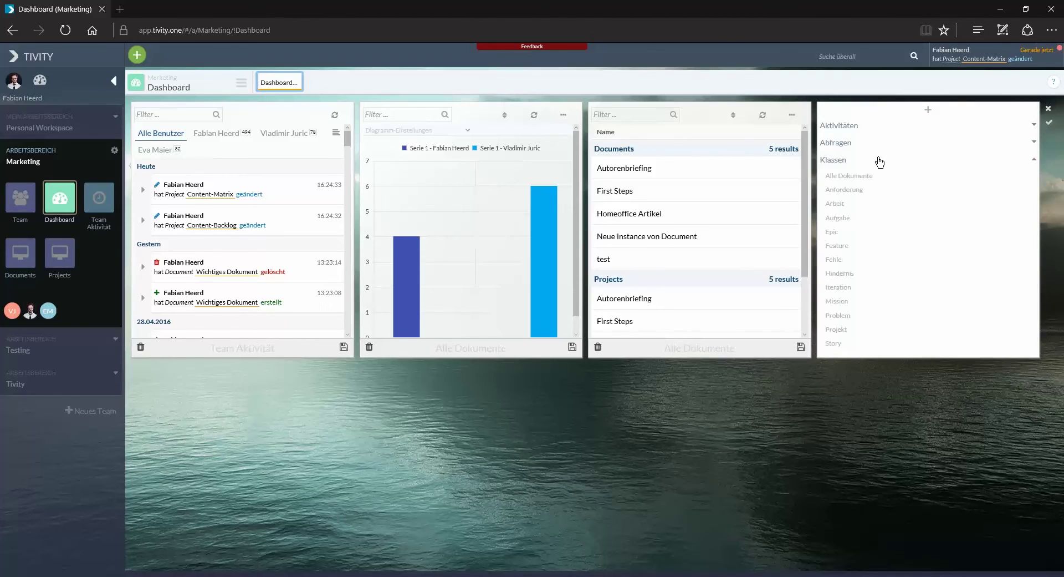
left_click(869, 176)
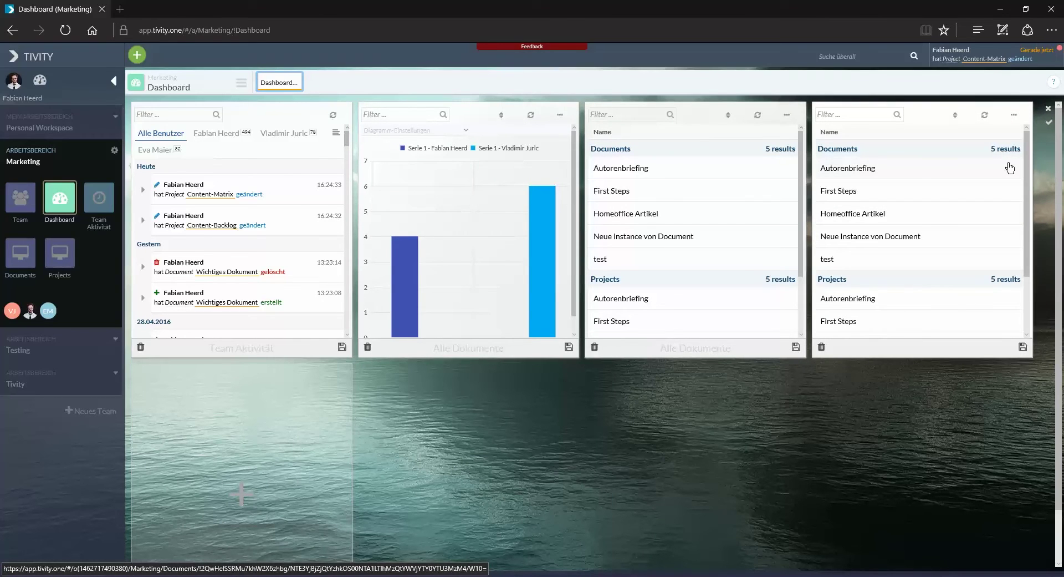
left_click(1050, 125)
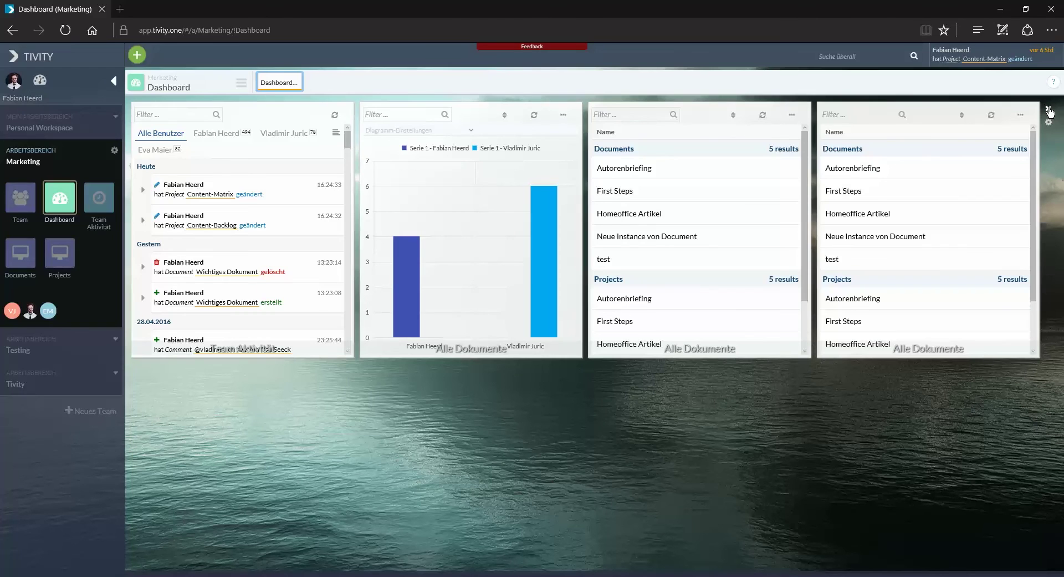
left_click(1050, 111)
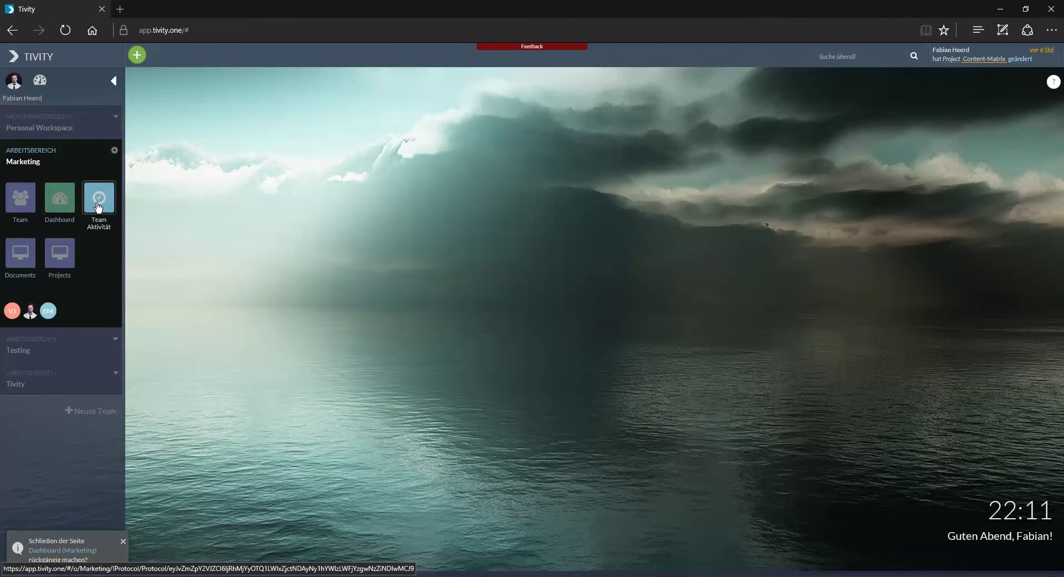
Step: Examine the Marketing Team Aktivität log: open the changed Content-Matrix, expand and collapse all details, and show a single member's activity
left_click(98, 207)
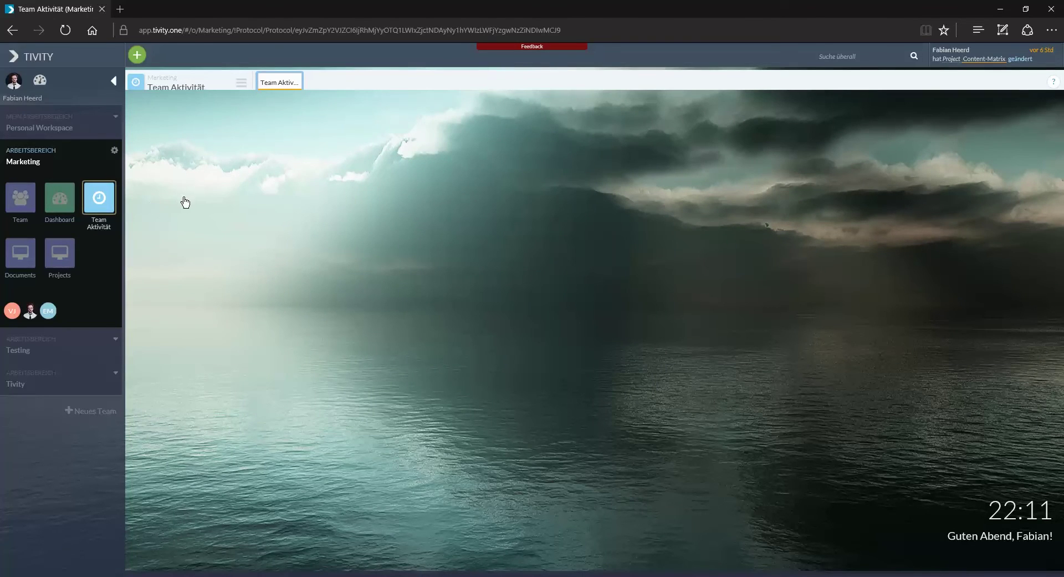
left_click(189, 202)
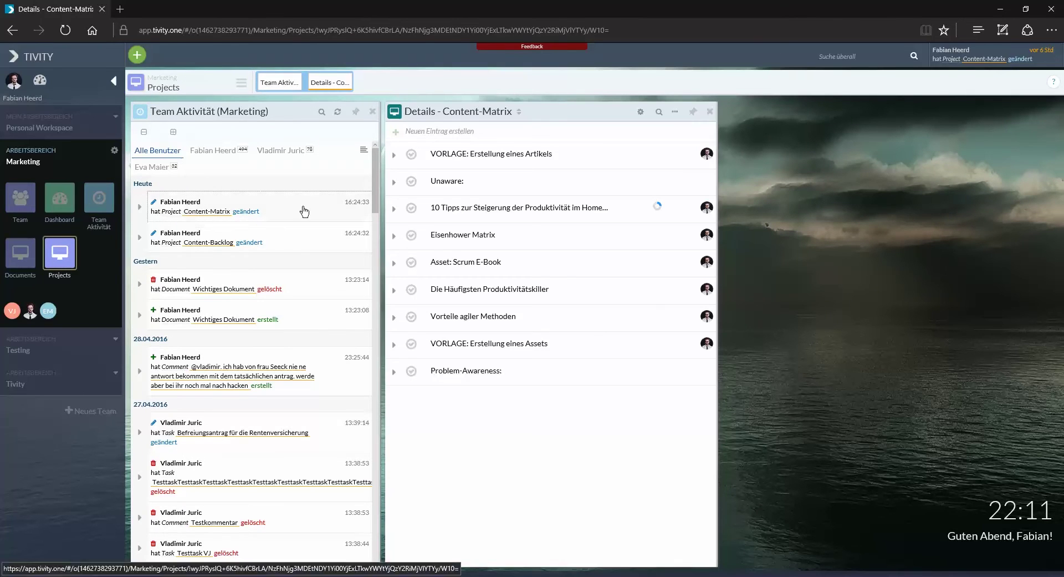
left_click(173, 133)
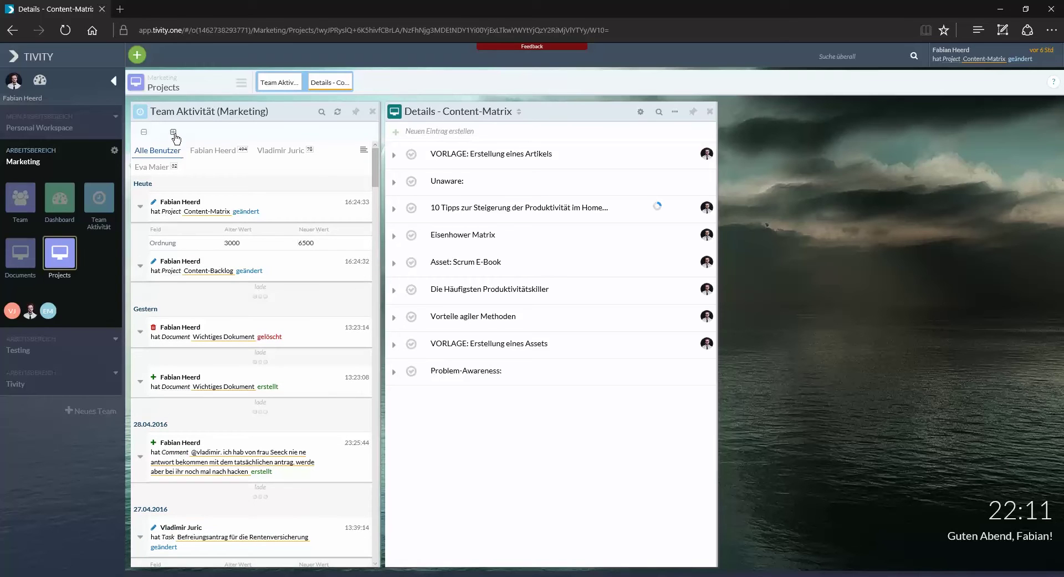
left_click(143, 133)
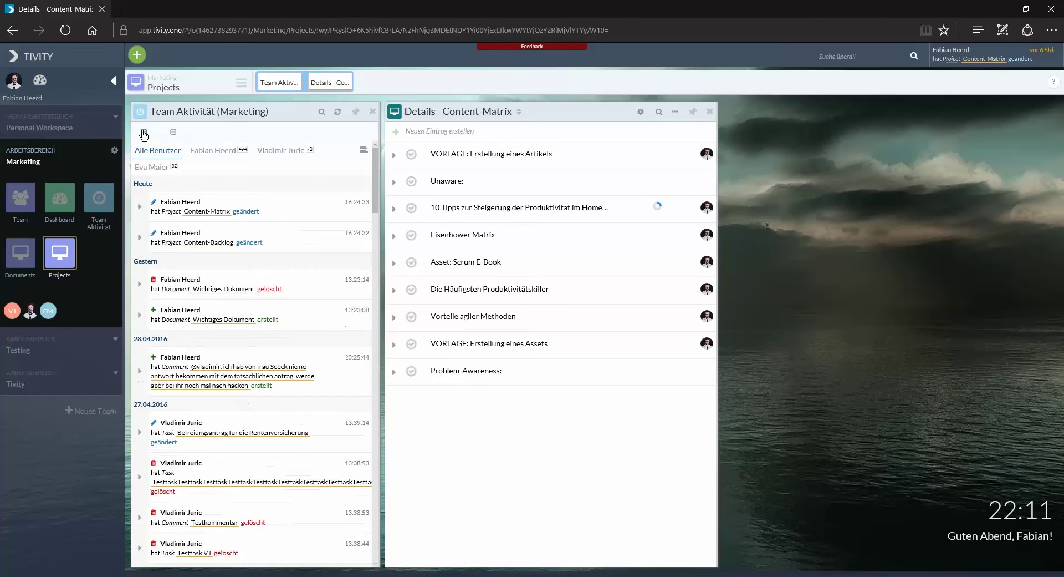
left_click(205, 157)
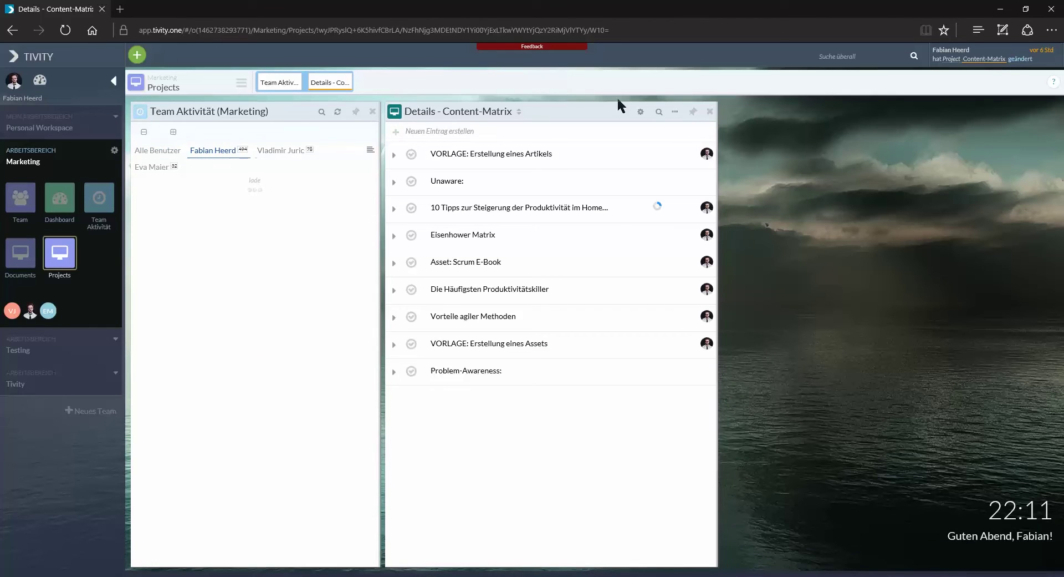
Step: View the form for a new document in the Marketing Documents app and close it without creating one
left_click(30, 259)
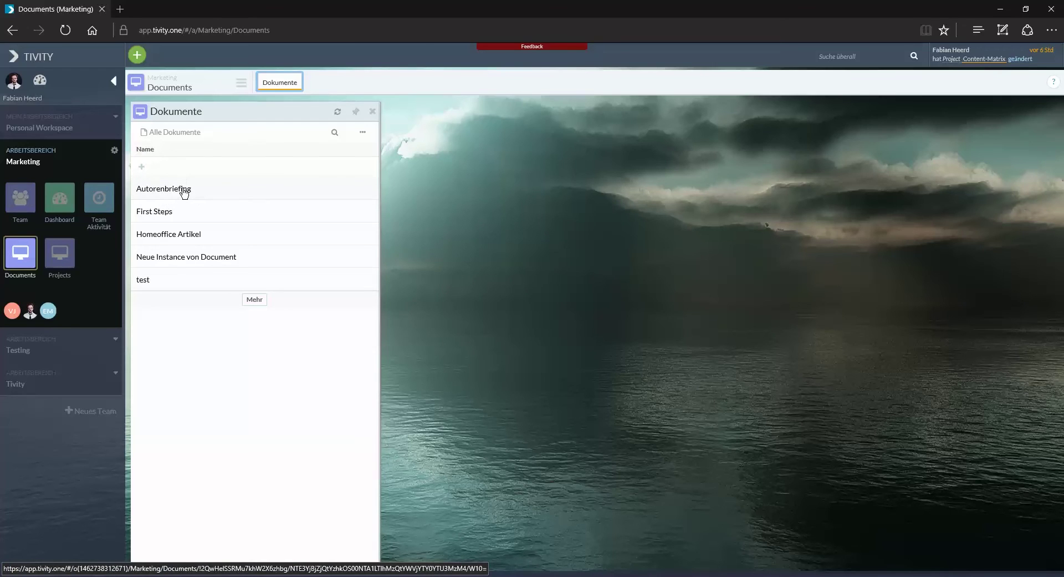
left_click(142, 166)
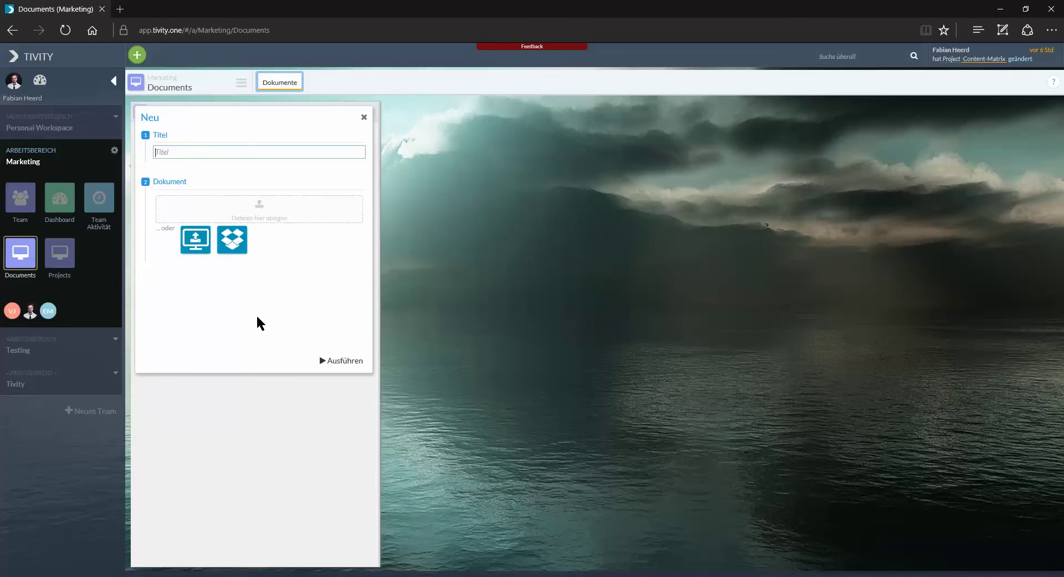
left_click(364, 117)
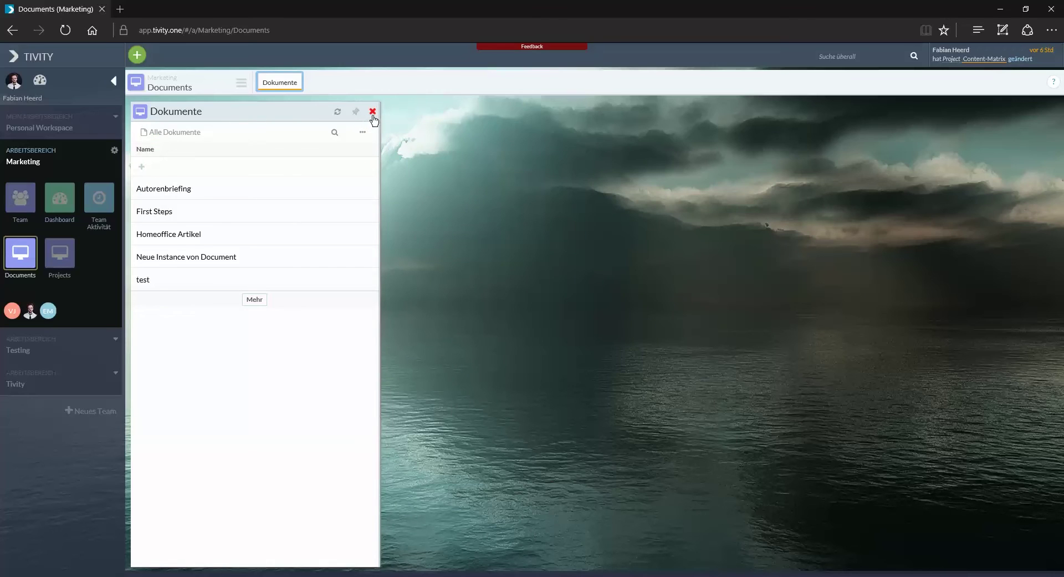
Step: Open the Documents app's configuration mode and show the DropBox service among its data sources (Datenquellen)
left_click(115, 150)
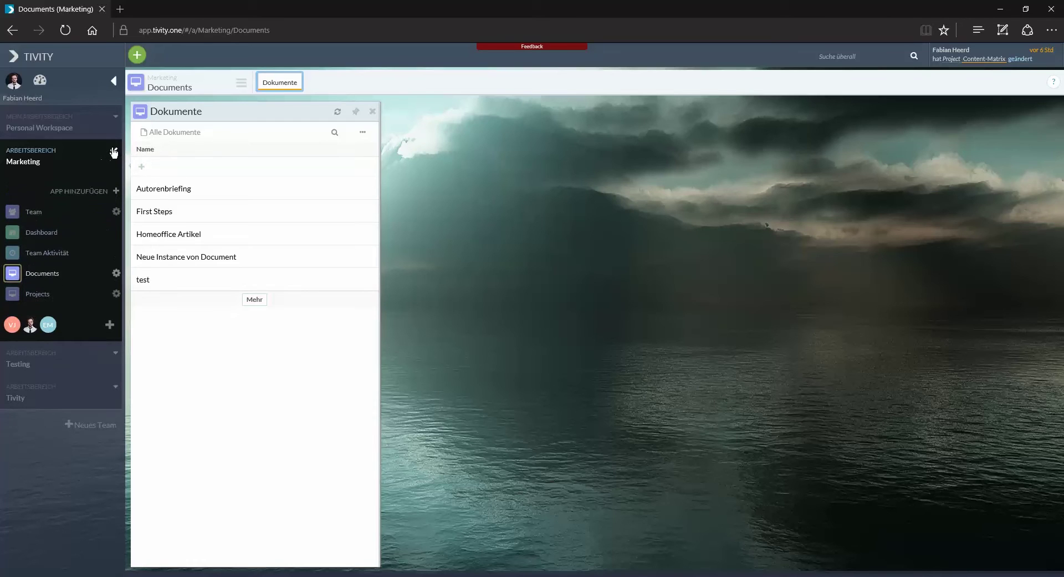
left_click(117, 273)
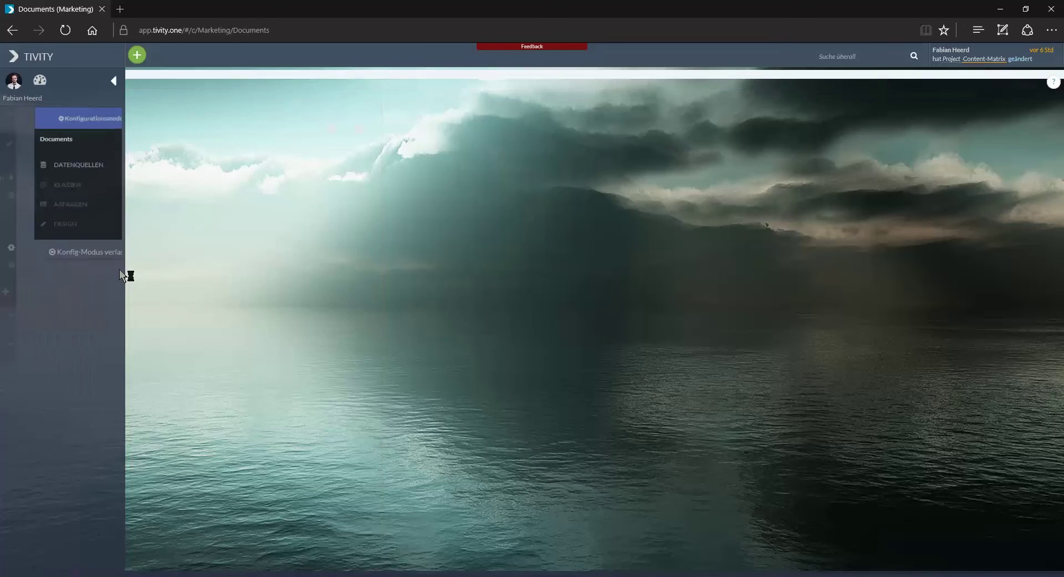
left_click(71, 170)
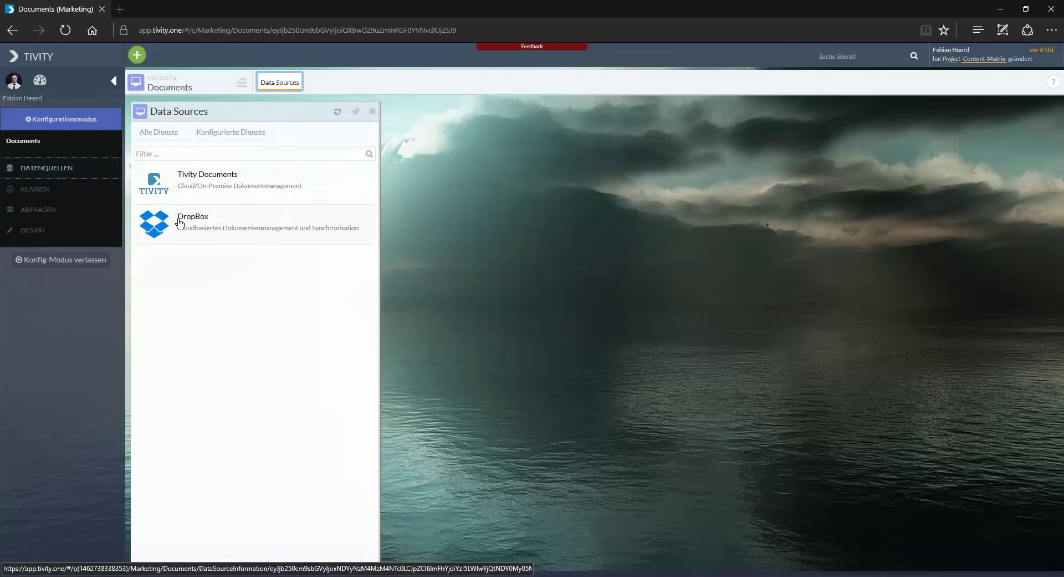
left_click(192, 227)
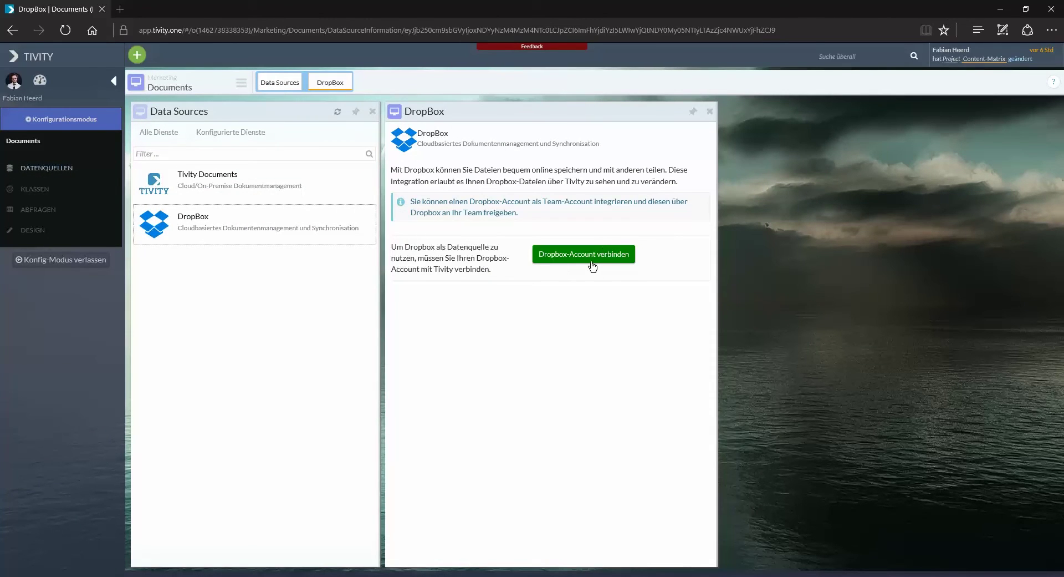
Step: Leave the Documents configuration mode, finish editing the Marketing workspace and open Meine Aufgaben in its Projects app
left_click(78, 263)
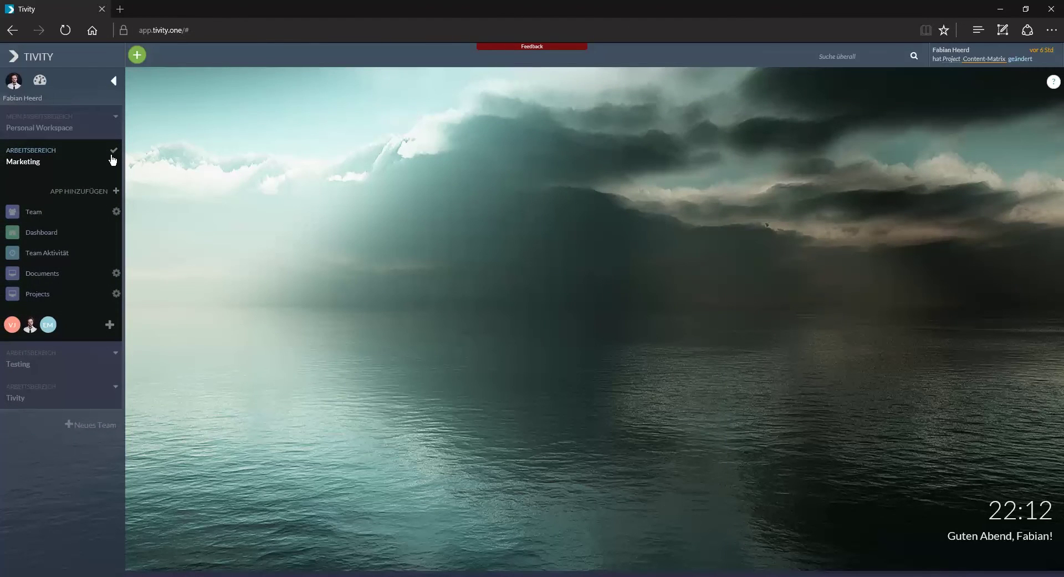
left_click(112, 157)
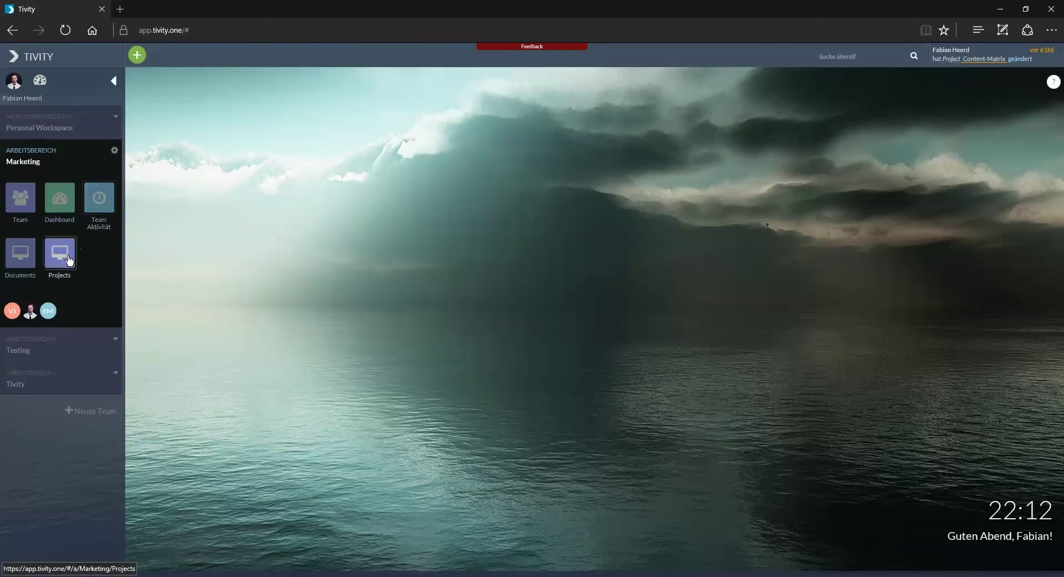
left_click(69, 260)
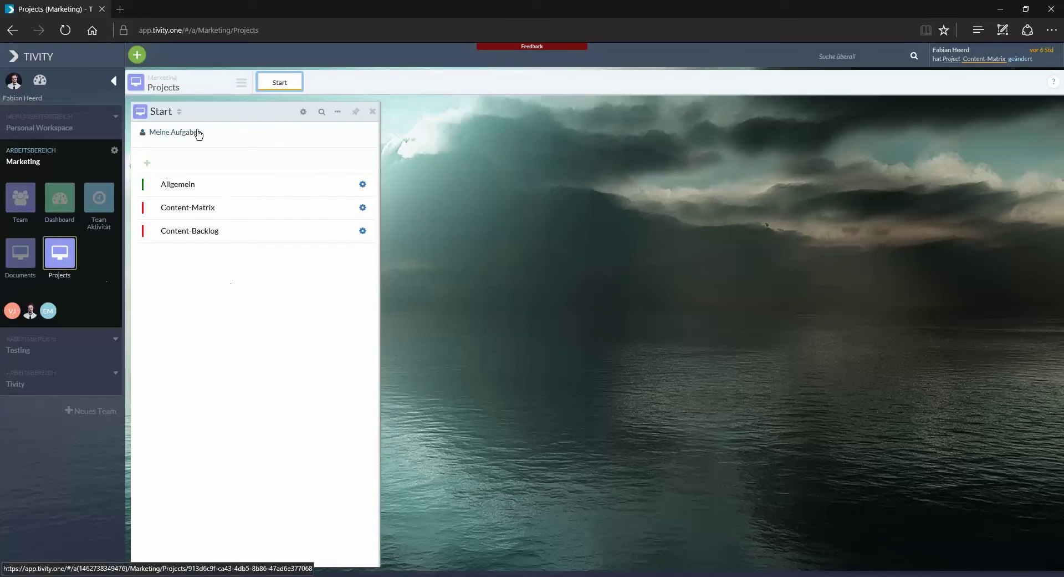
left_click(192, 133)
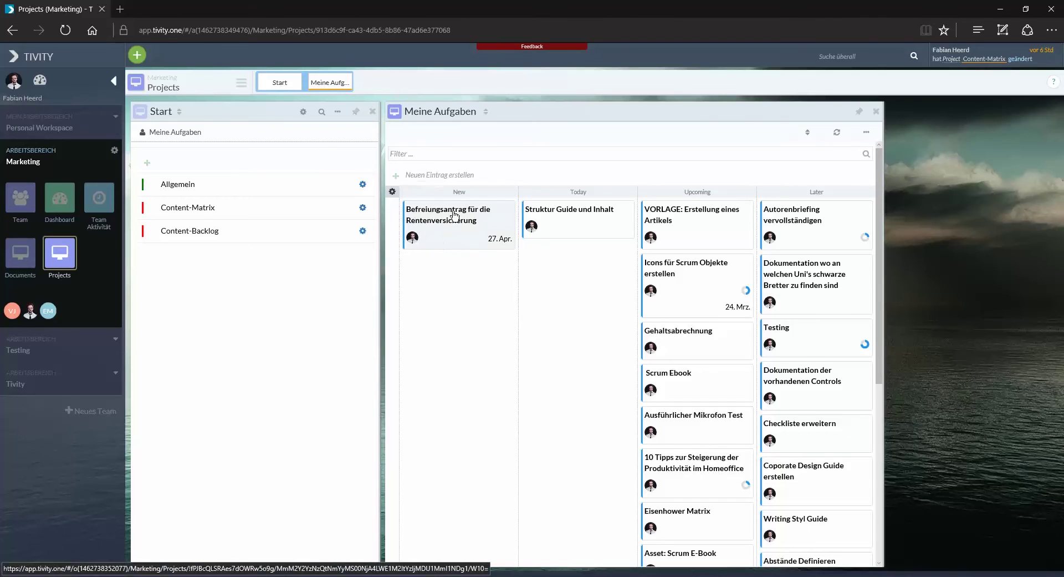
Step: Move the task Befreiungsantrag für die Rentenversicherung from New to Upcoming and back to New, and close Meine Aufgaben
left_click_drag(442, 233, 659, 291)
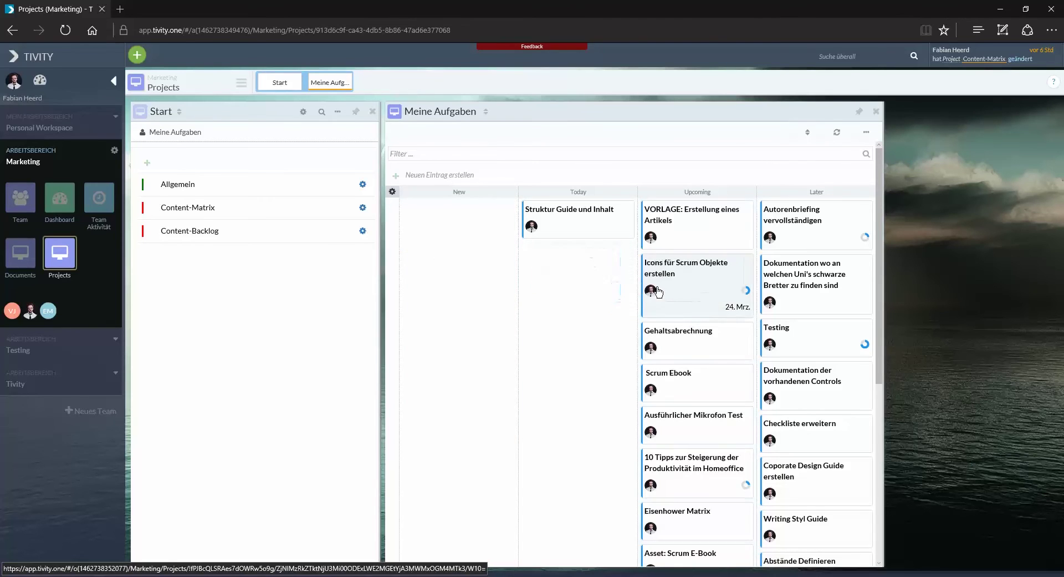
scroll(672, 293, "down", 6)
left_click_drag(717, 432, 516, 297)
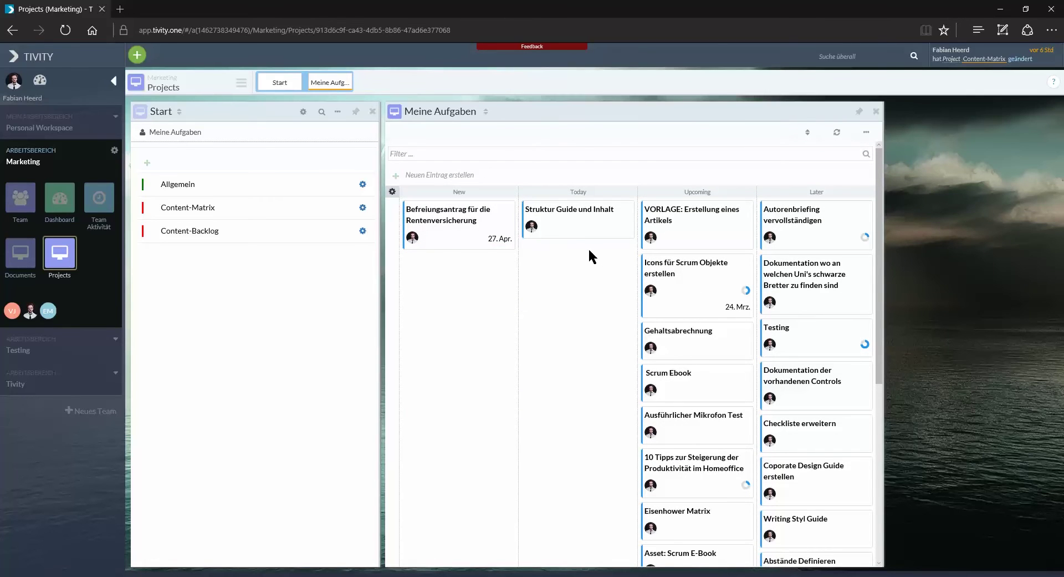
left_click(876, 112)
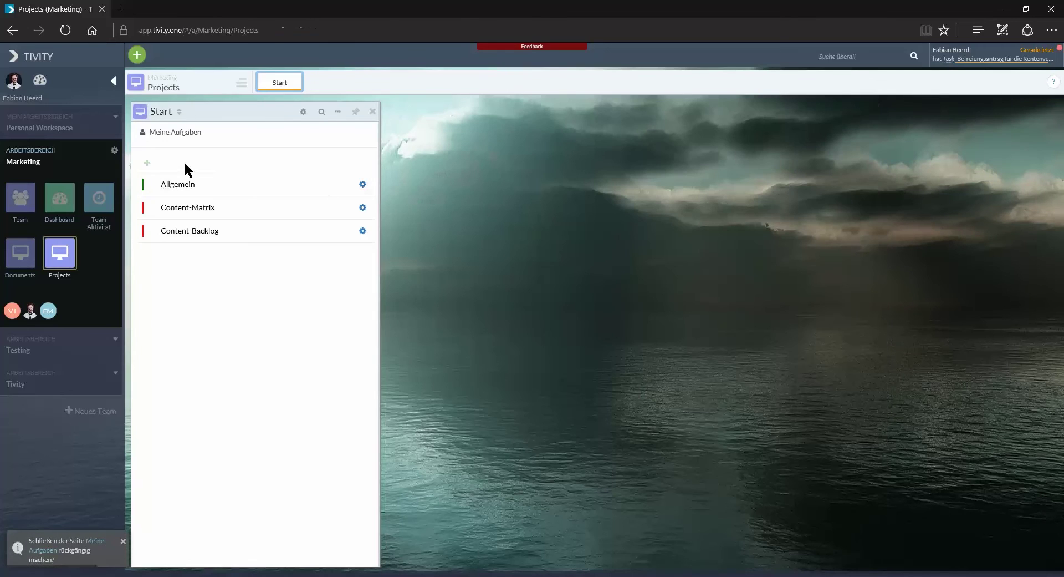
Step: View the available project types for a new Marketing project, cancel the creation and close the Projects app
left_click(148, 164)
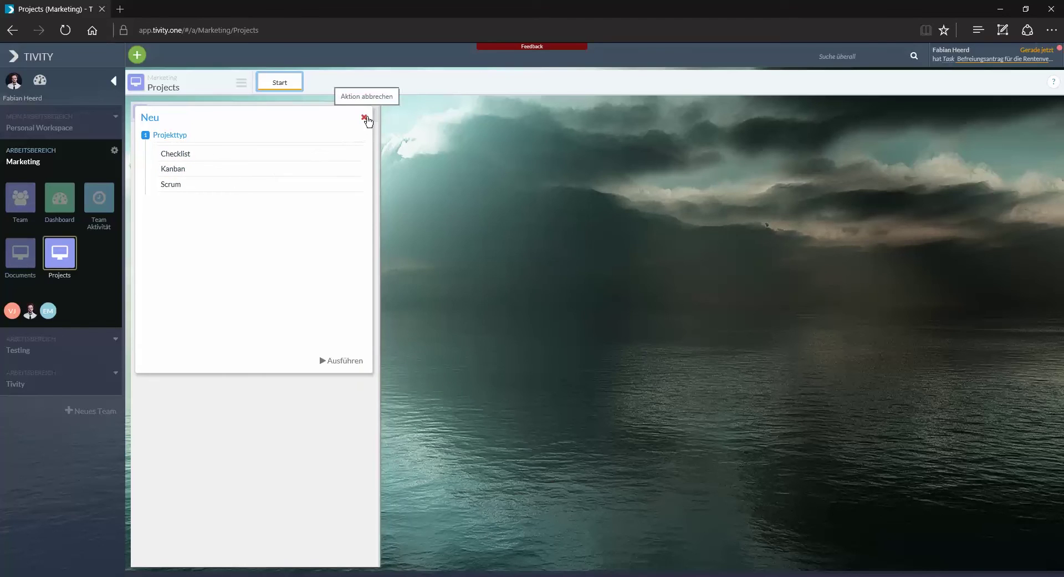
left_click(367, 119)
left_click(372, 111)
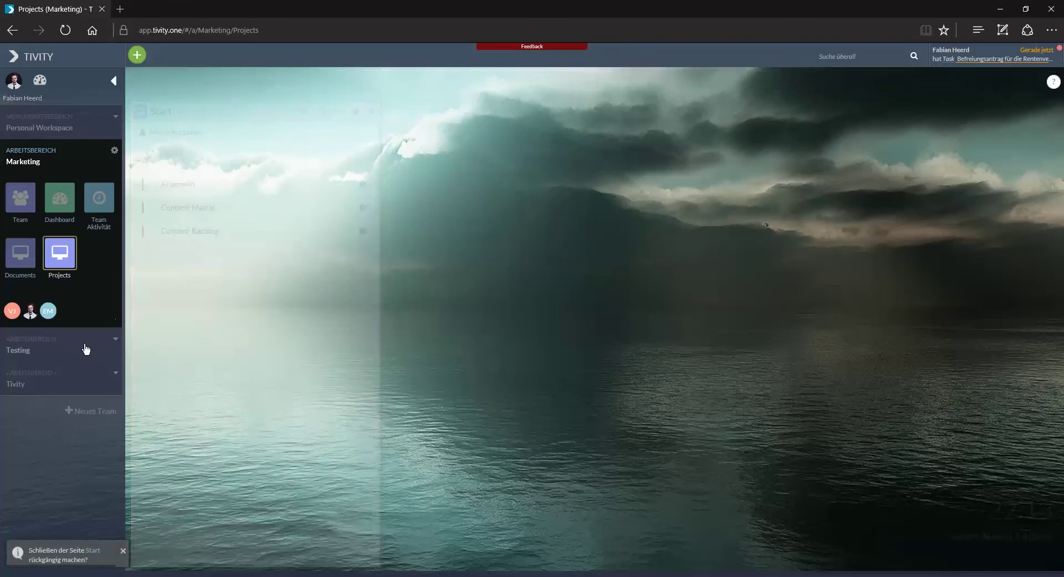
Step: Open the Checklist project in the Testing workspace and mark Passwörter and Datenschutz under Onboarding Praktikant as done
left_click(86, 349)
left_click(95, 294)
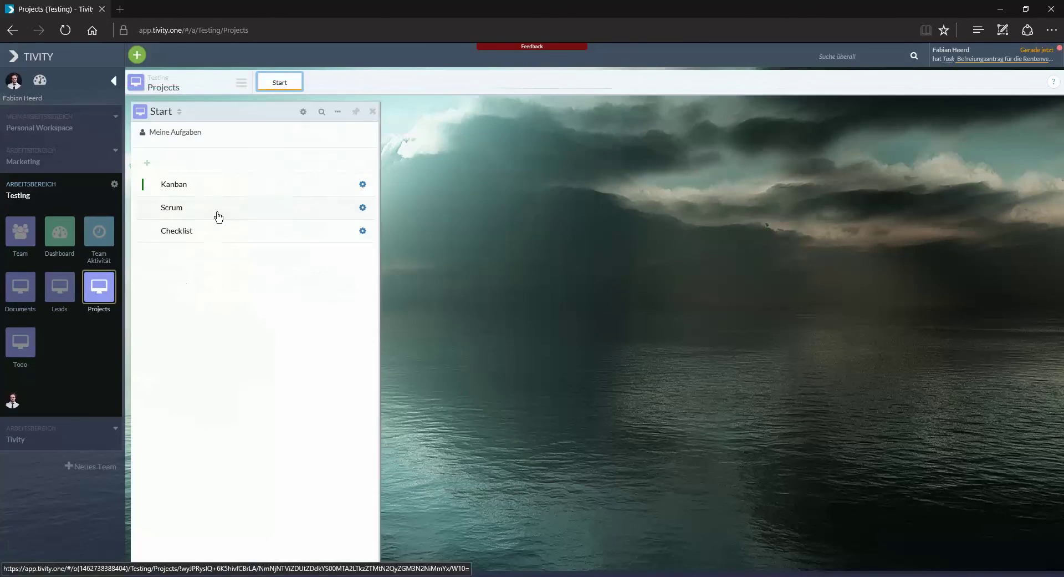
left_click(190, 233)
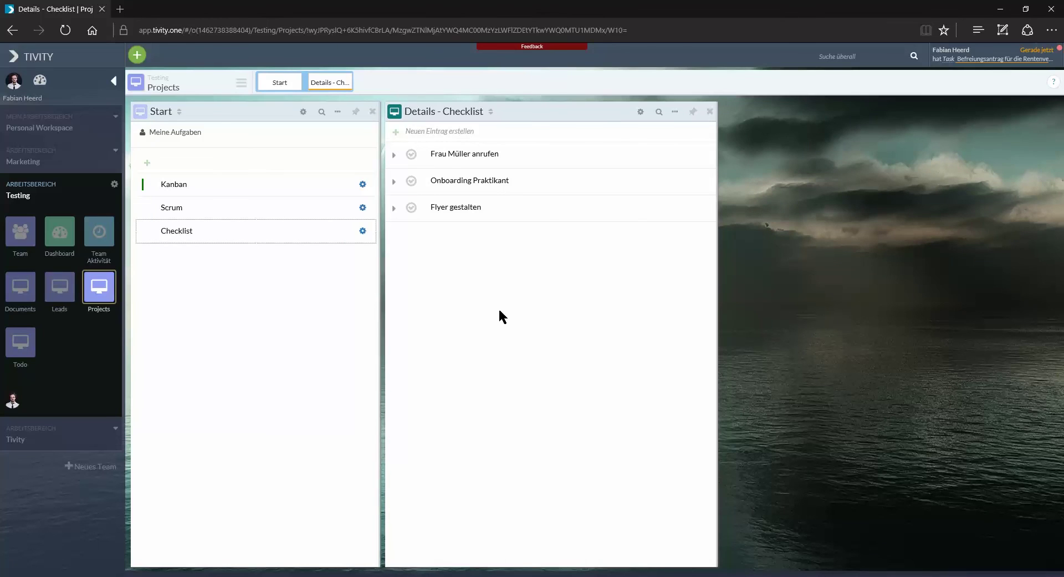
left_click(394, 180)
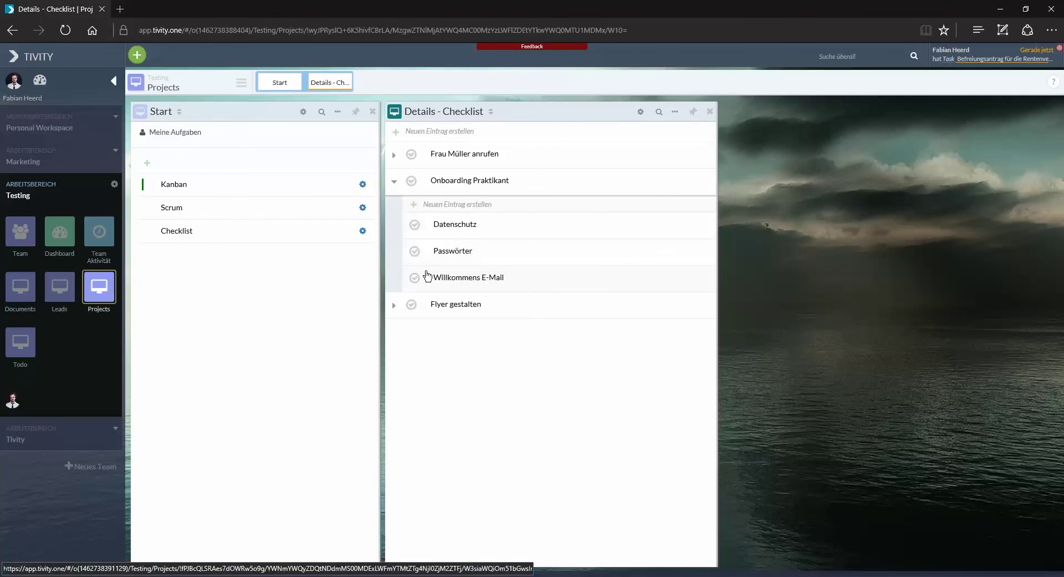
left_click(415, 251)
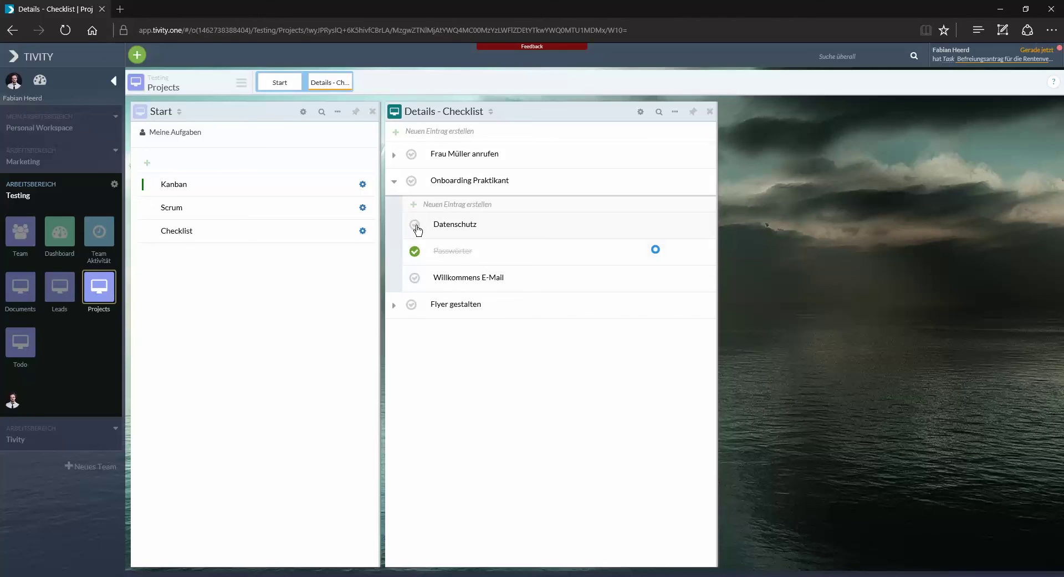
left_click(416, 226)
Step: Create a new top-level entry named Neue Task in the Checklist project
left_click(424, 130)
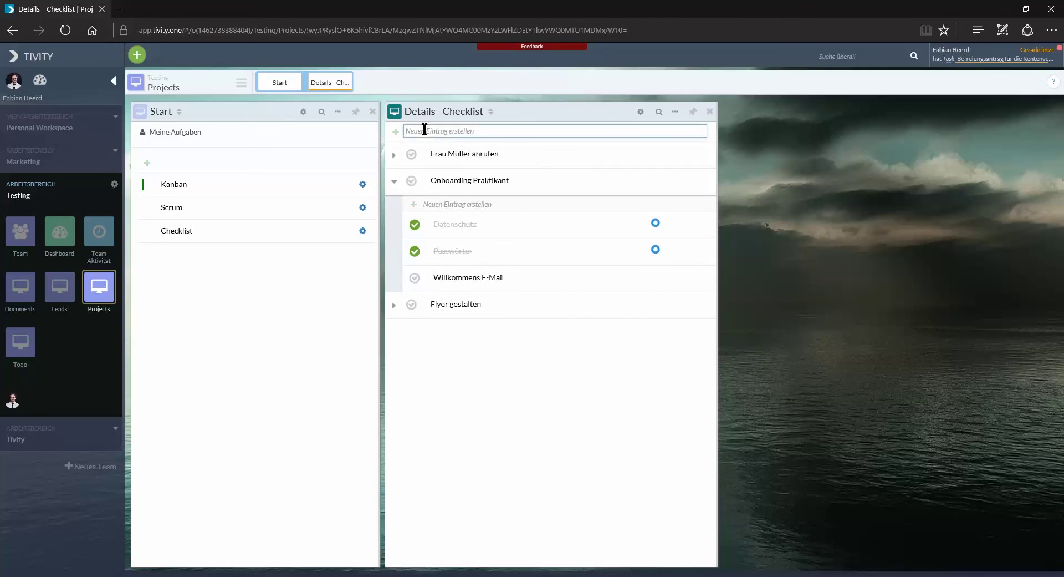
type("Neue Task")
key("Return")
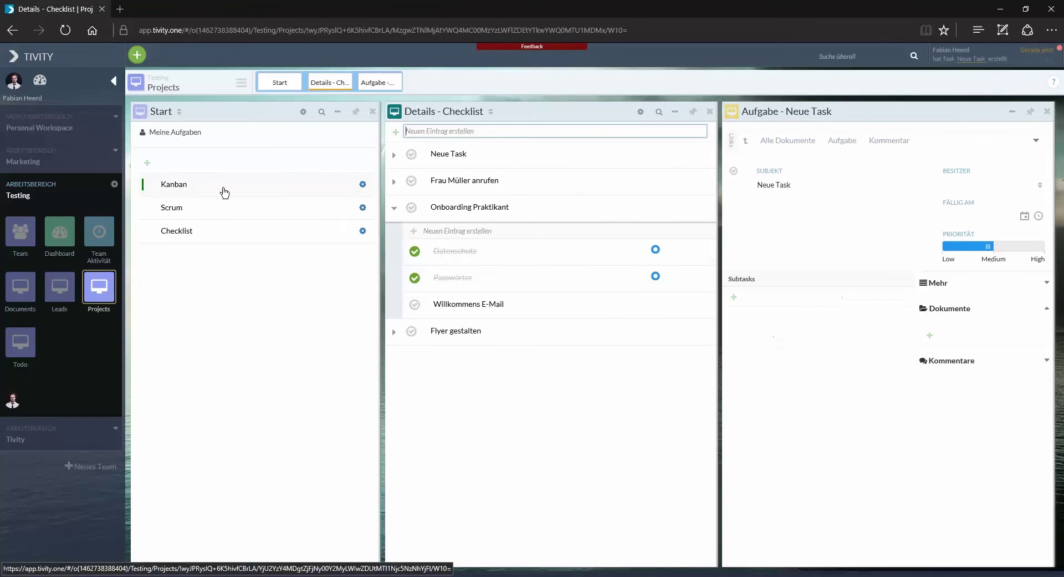
Step: In the Kanban project, move Kanban Whitepaper to Planned and Vorteile von Agilen Methoden to Done
left_click(179, 191)
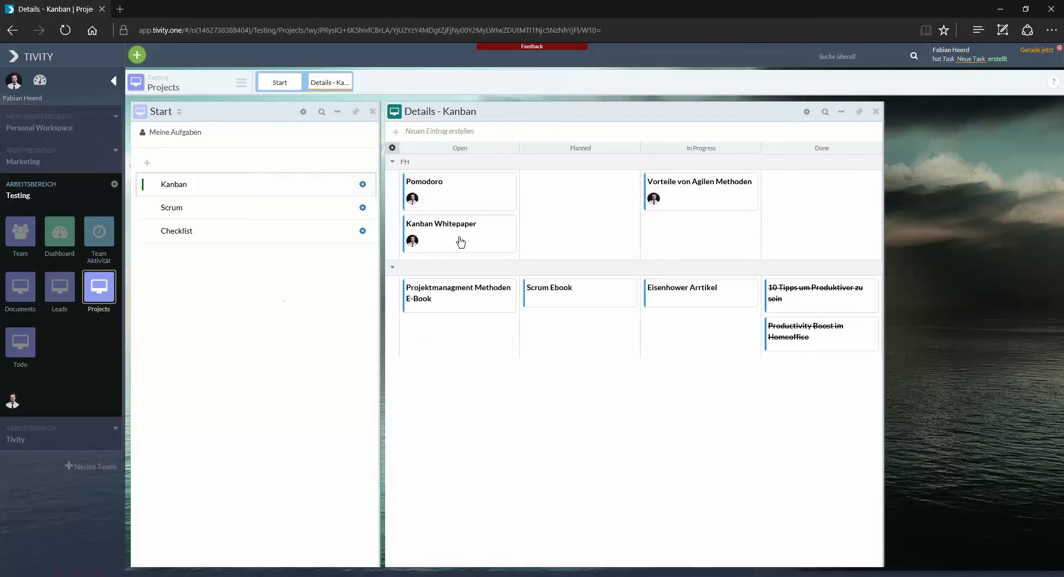
left_click_drag(460, 241, 582, 233)
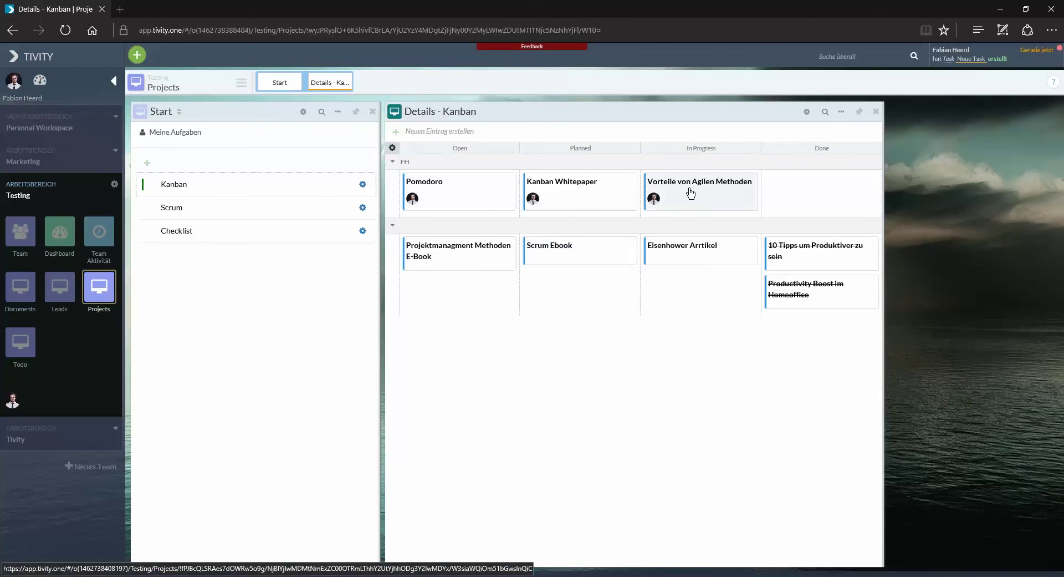
left_click_drag(701, 256, 787, 189)
left_click_drag(680, 202, 790, 207)
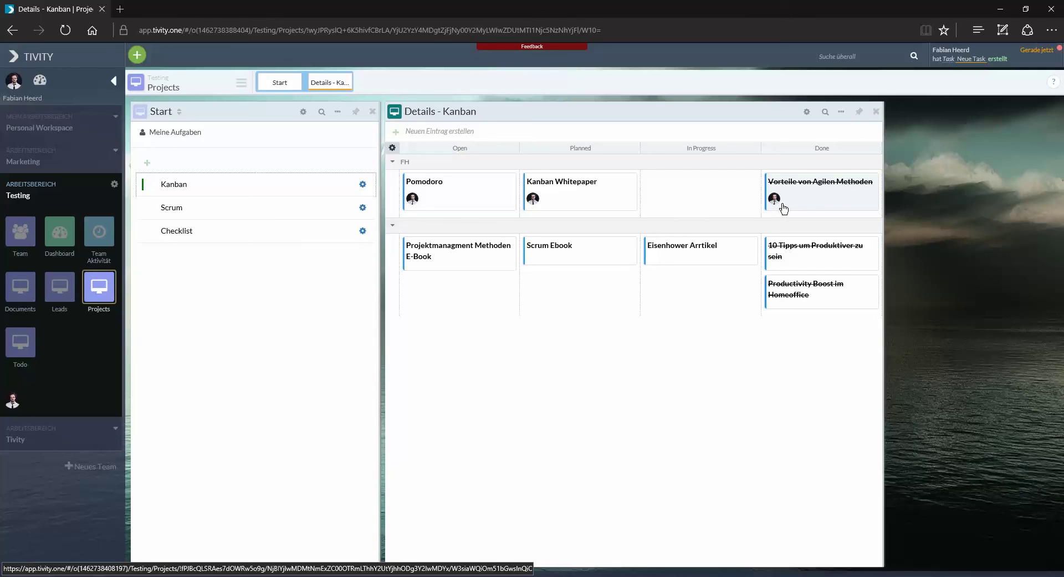
left_click(473, 128)
type("NEue Tas")
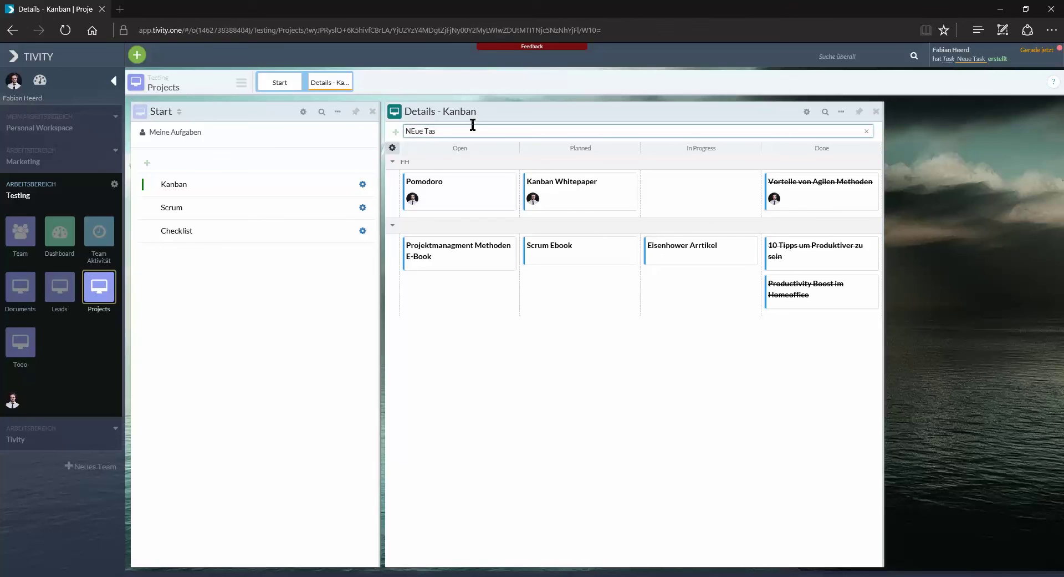
left_click(877, 112)
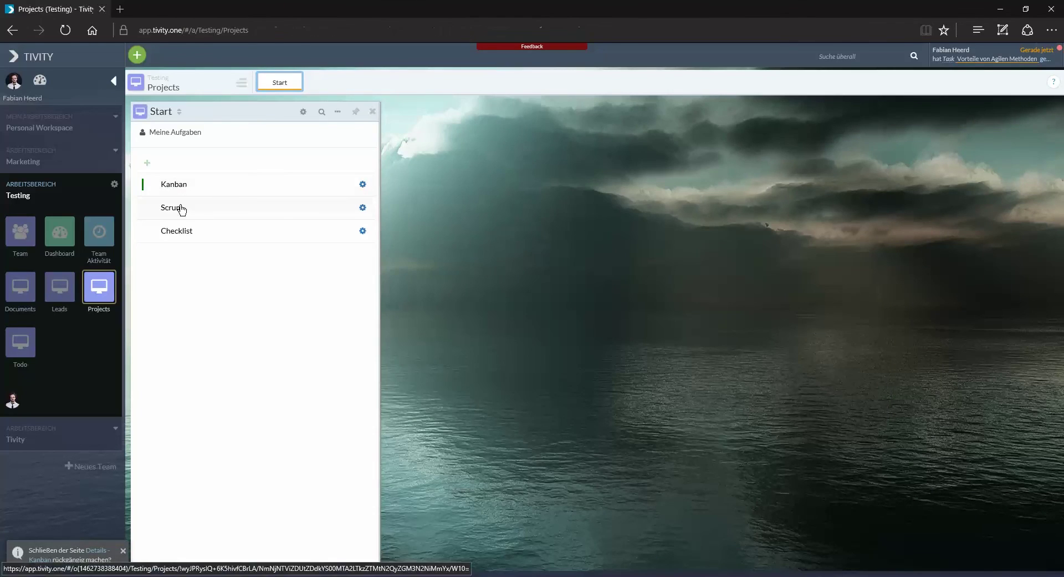
Step: Create an obstacle named Verbesserung under Hindernisse in the Scrum project and close its pages
left_click(182, 208)
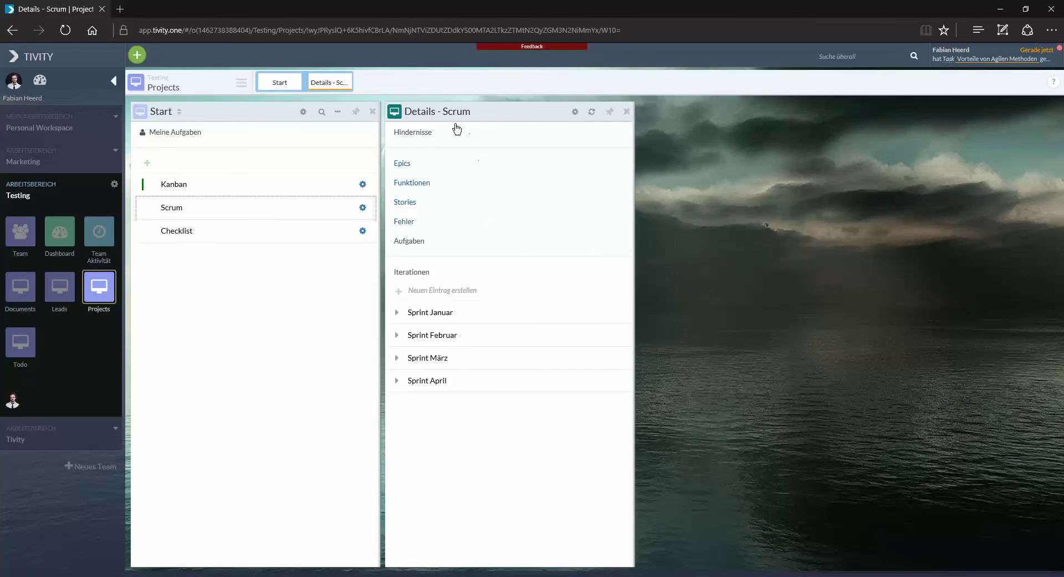
left_click(422, 133)
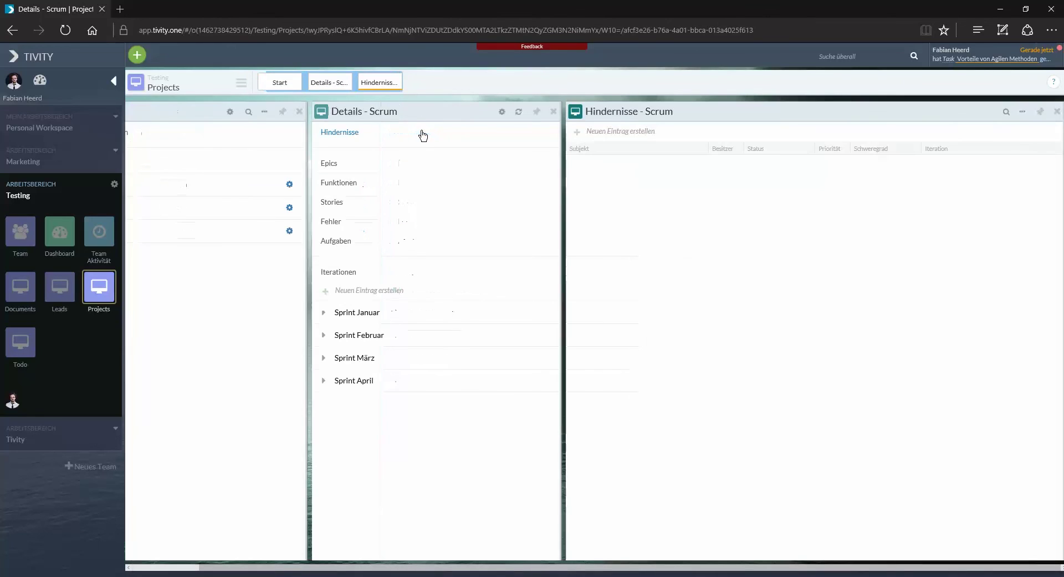
type("Verbesseru")
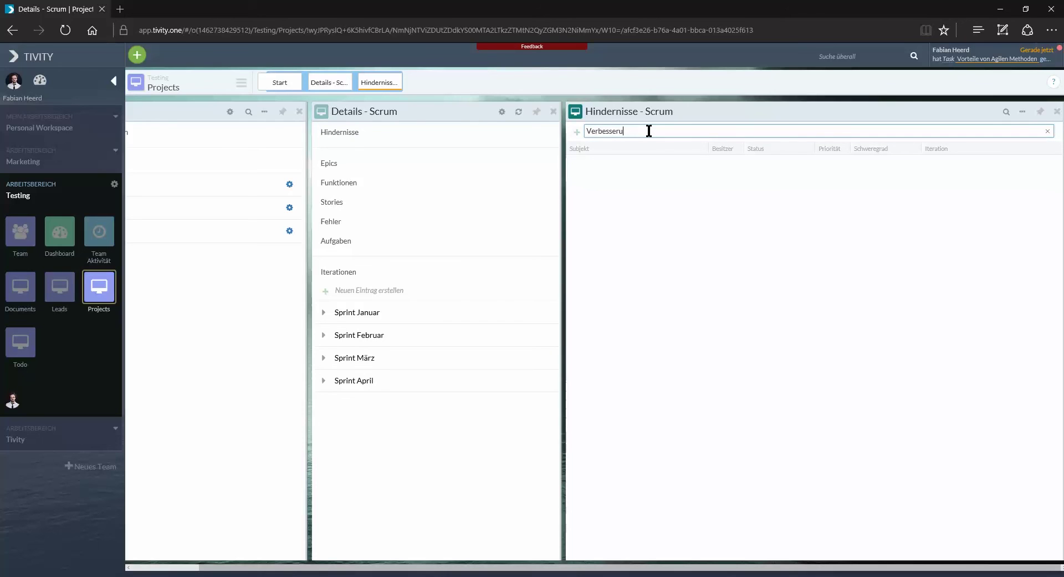
type("ng")
key("Return")
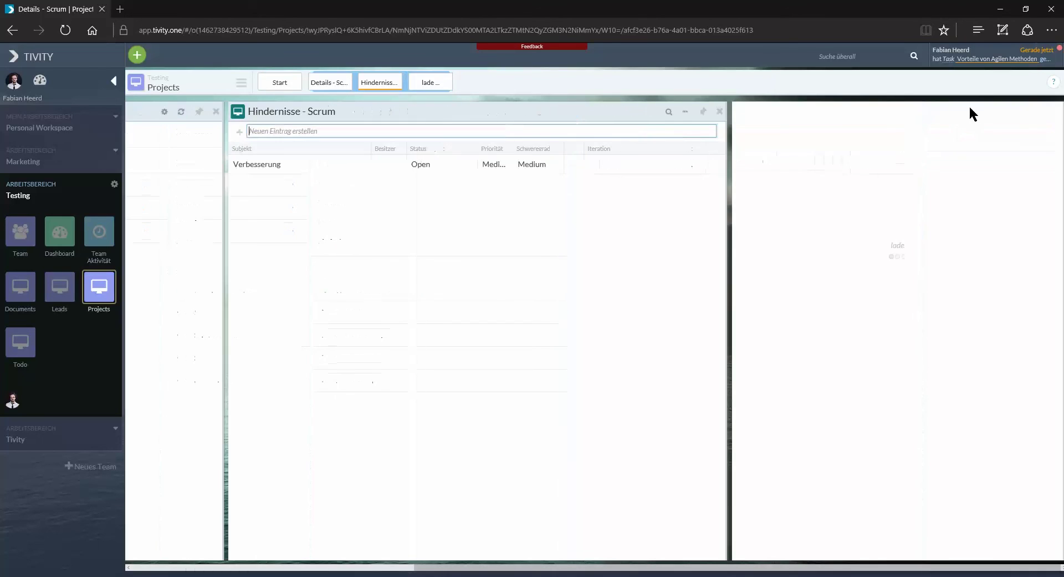
left_click(722, 111)
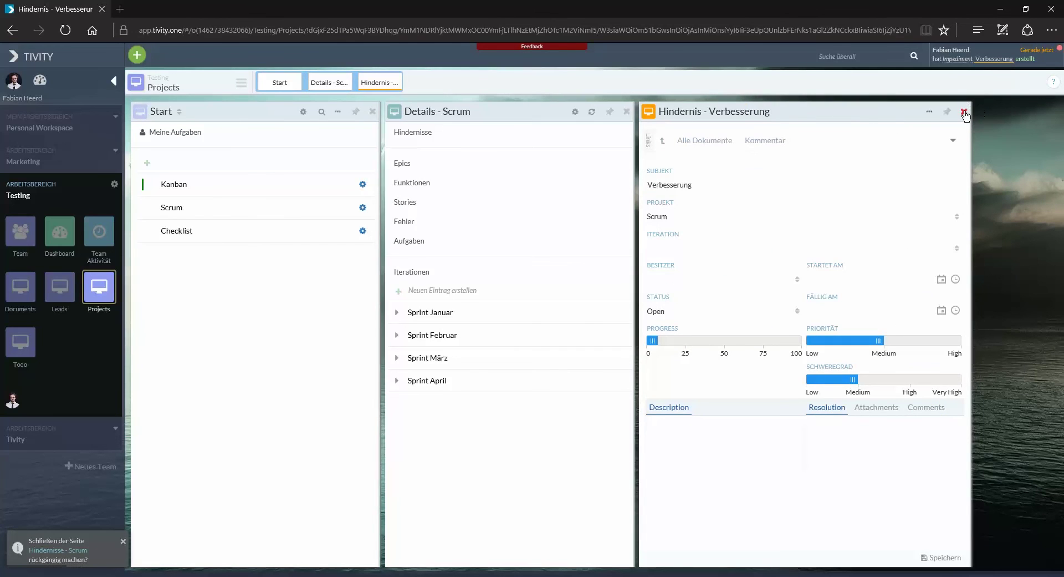
left_click(964, 111)
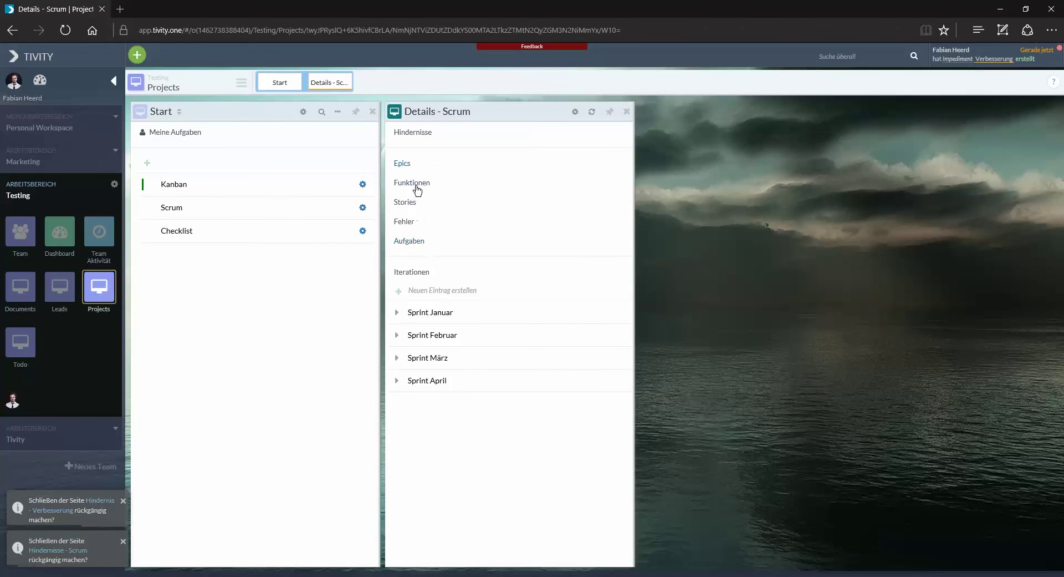
Step: Under the Scrum project's Funktionen, open the Dokument story of Globaler Plusbutton and set its Iteration to Sprint April
left_click(418, 187)
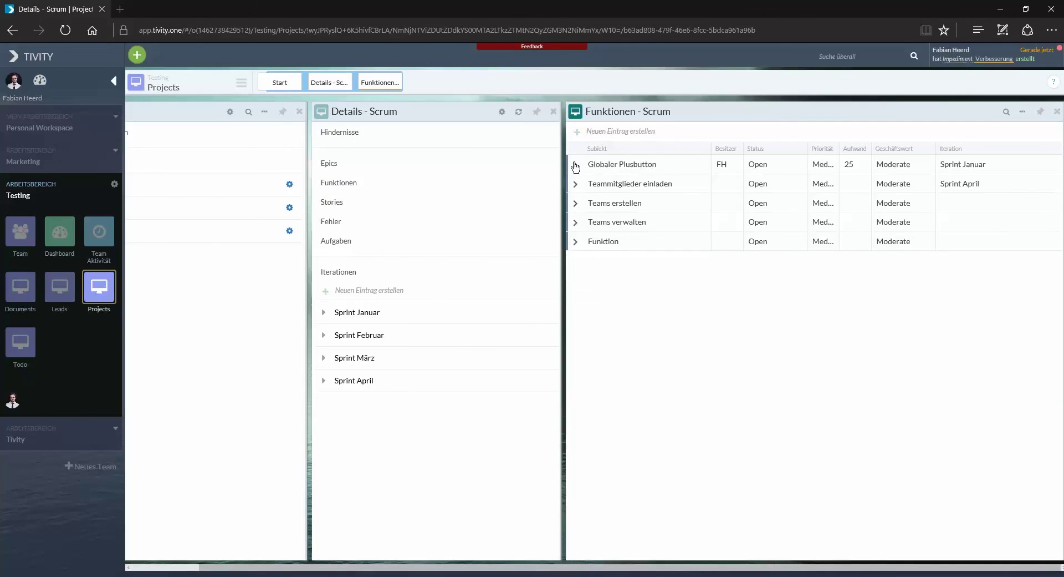
left_click(598, 132)
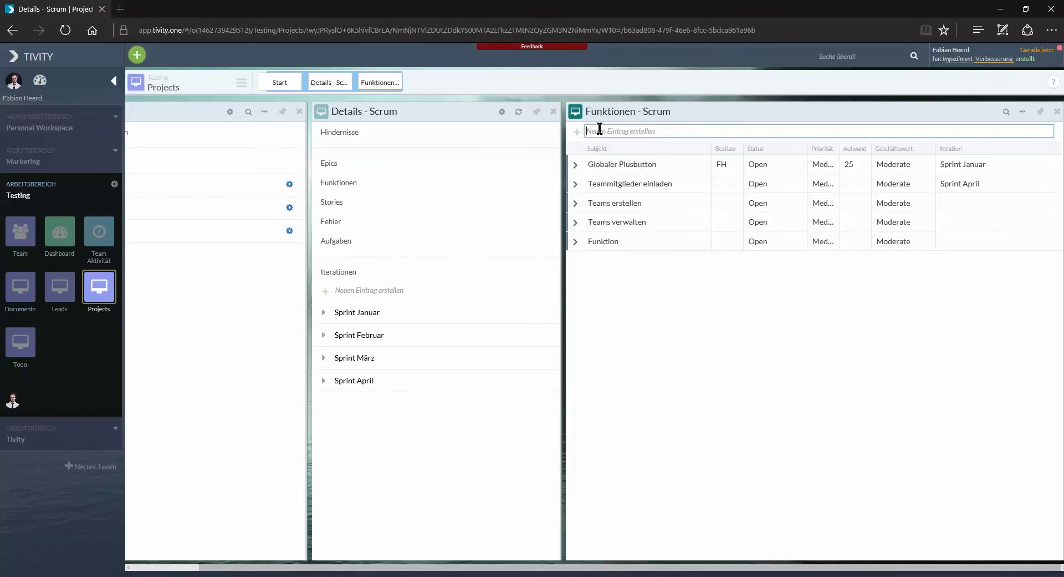
left_click(576, 165)
left_click(613, 183)
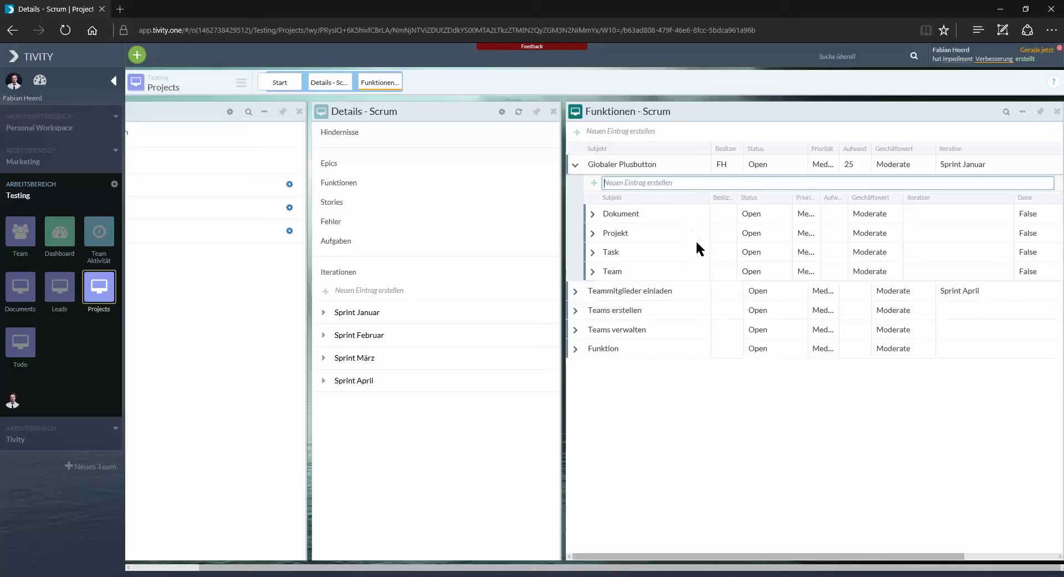
left_click(623, 212)
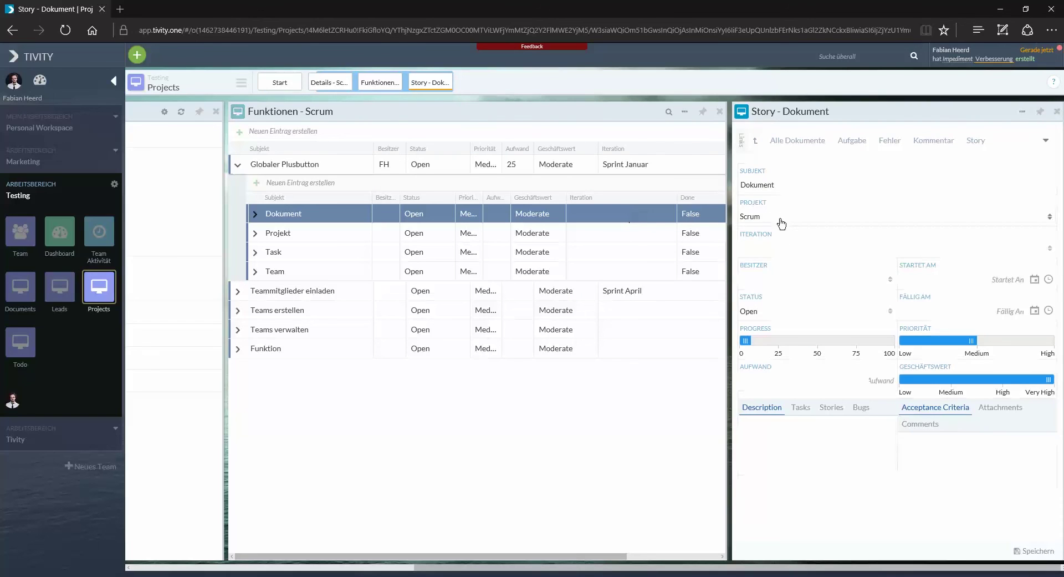
left_click(783, 248)
left_click(780, 286)
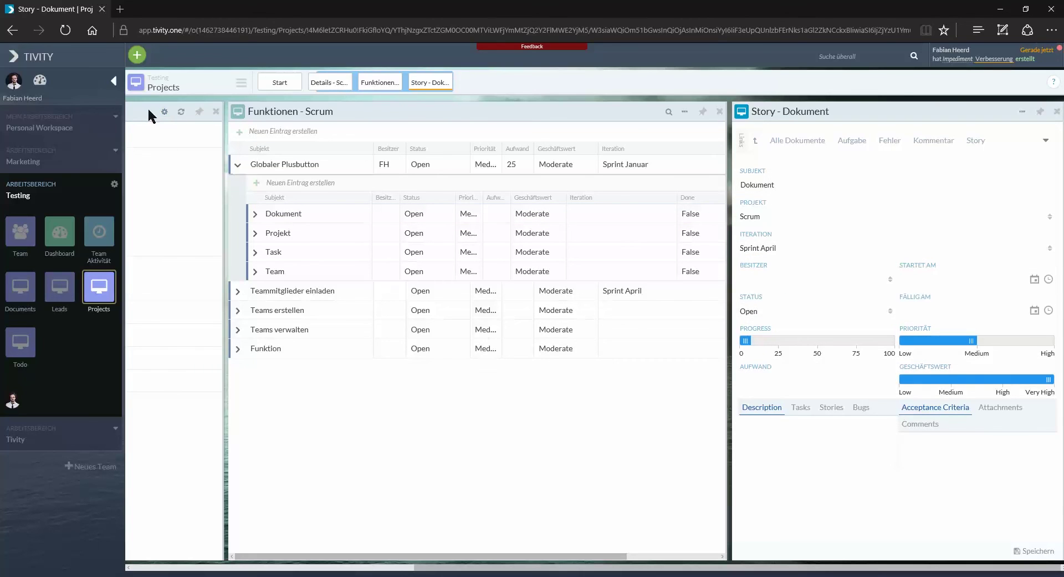
Step: Return to the Scrum project's details and create an iteration named Sprint Mai
left_click(327, 84)
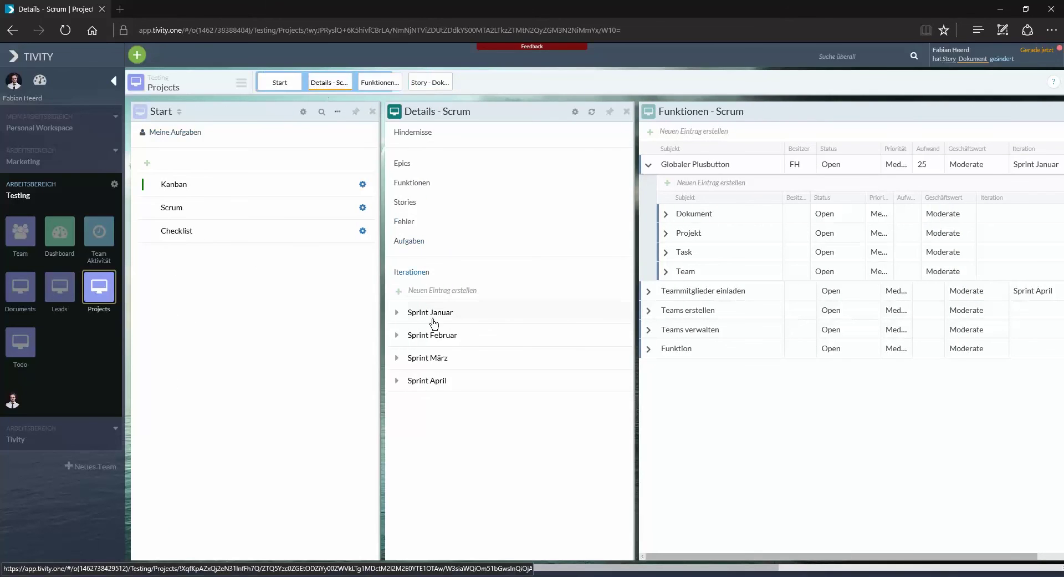
left_click(430, 290)
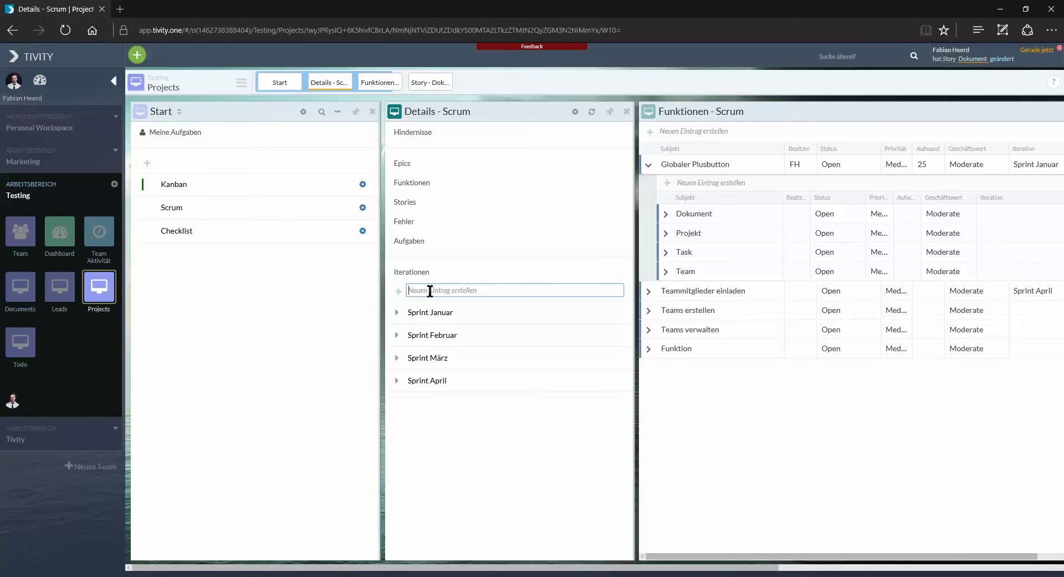
type("Sprint Mai")
key("Return")
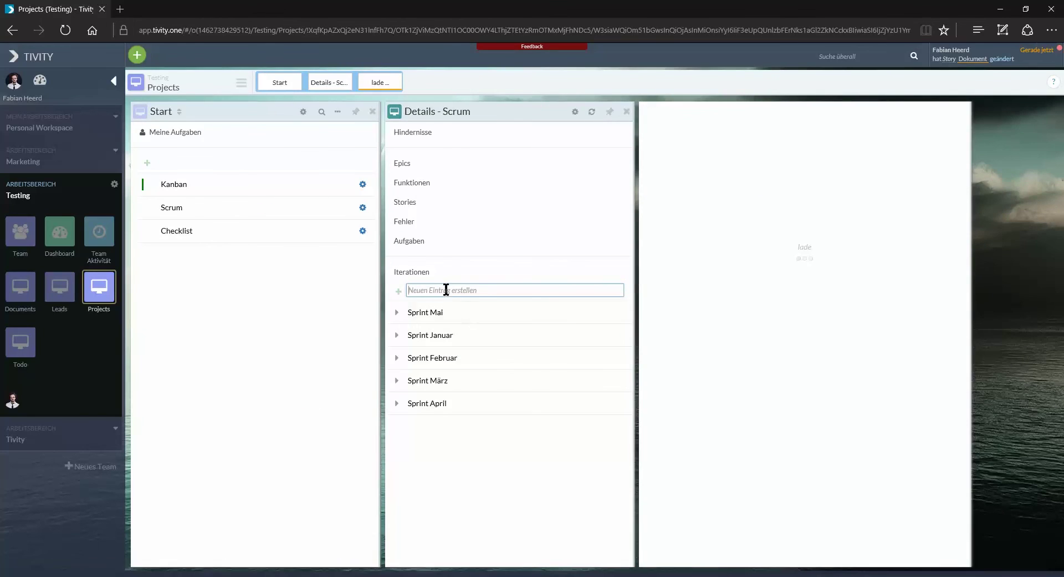
Step: View the Kanban project's configuration, close it along with the Projects app, and switch to the Marketing workspace
left_click(362, 184)
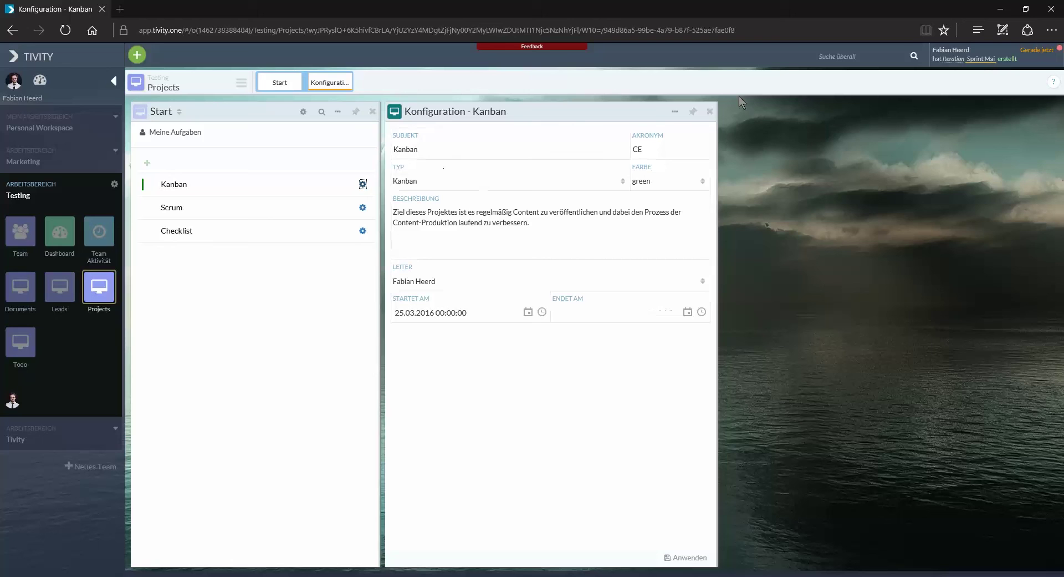
left_click(710, 114)
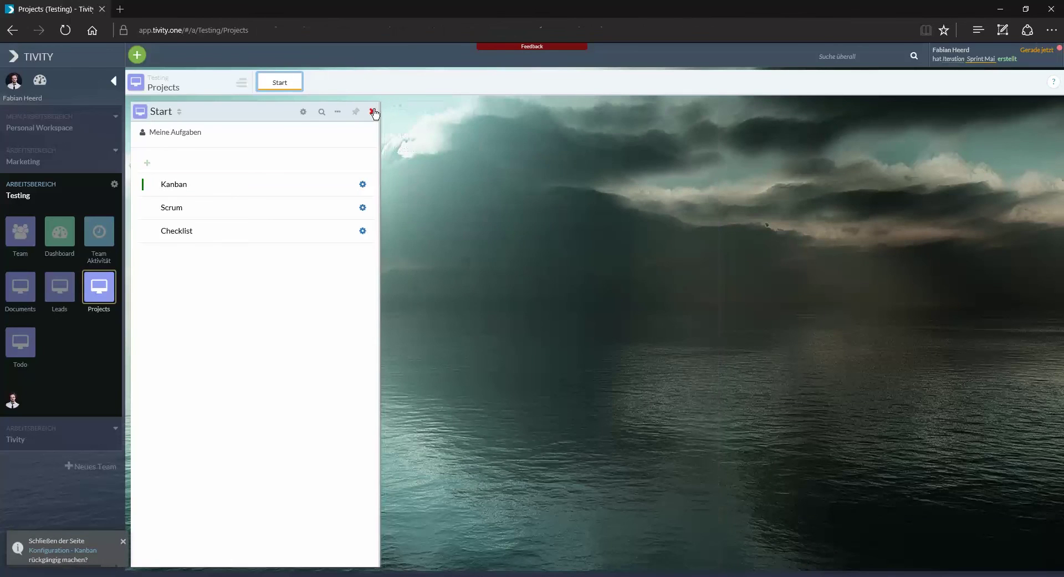
left_click(373, 111)
left_click(53, 164)
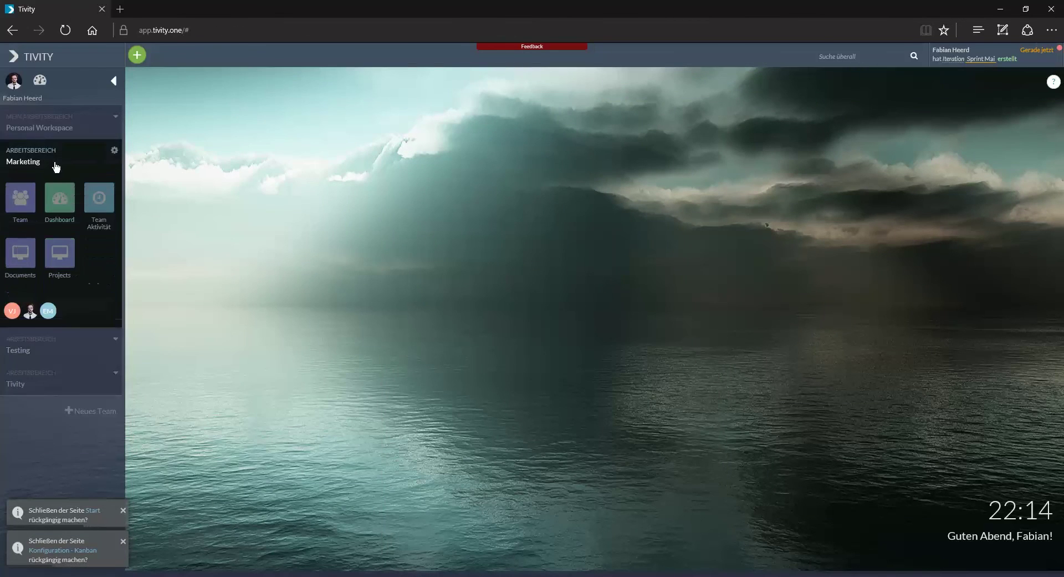